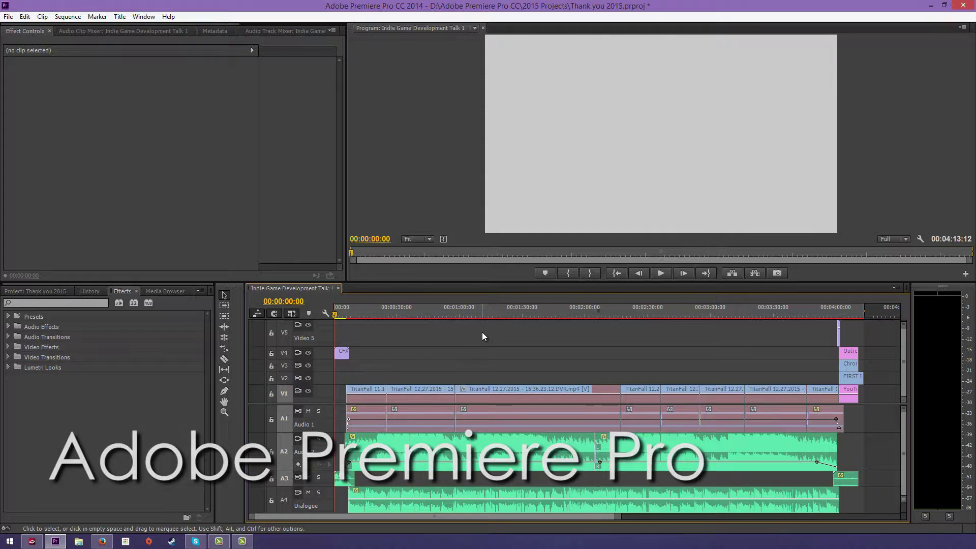
pyautogui.moveTo(395, 352); pyautogui.dragTo(836, 345)
pyautogui.click(812, 349)
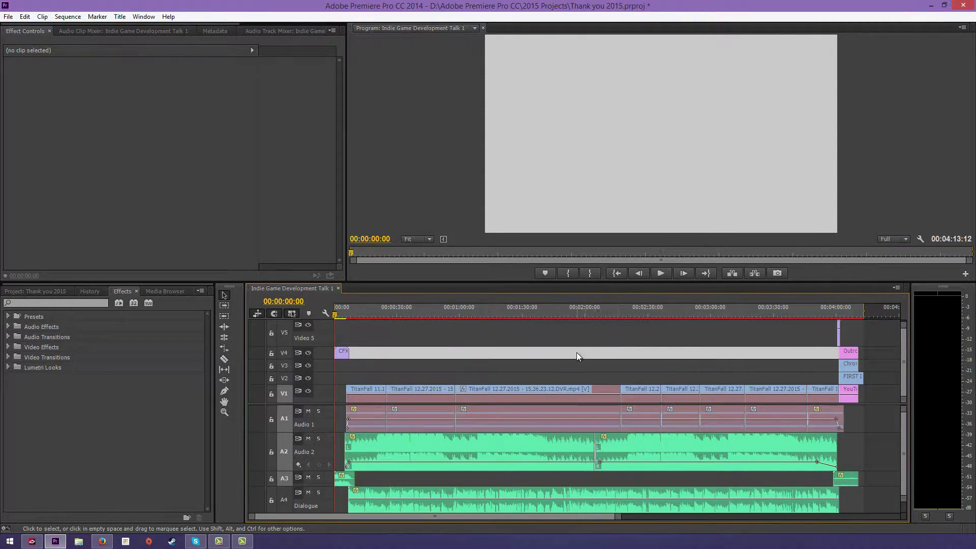
pyautogui.press('Delete')
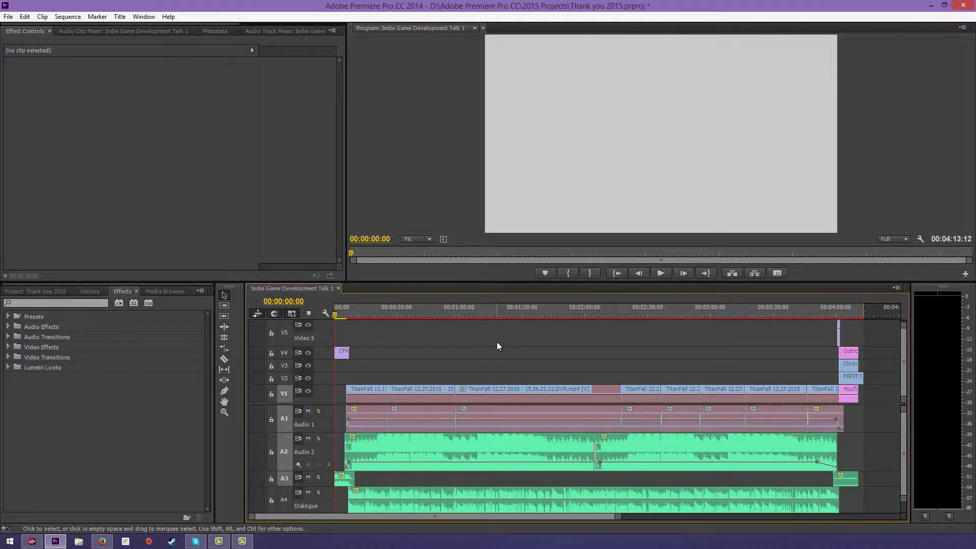
# Make the Video 4 track holding the CFX_Intro_Video_v3.mov clip taller at the start of the sequence
pyautogui.keyDown('alt'); pyautogui.scroll(2, 351, 354); pyautogui.keyUp('alt')
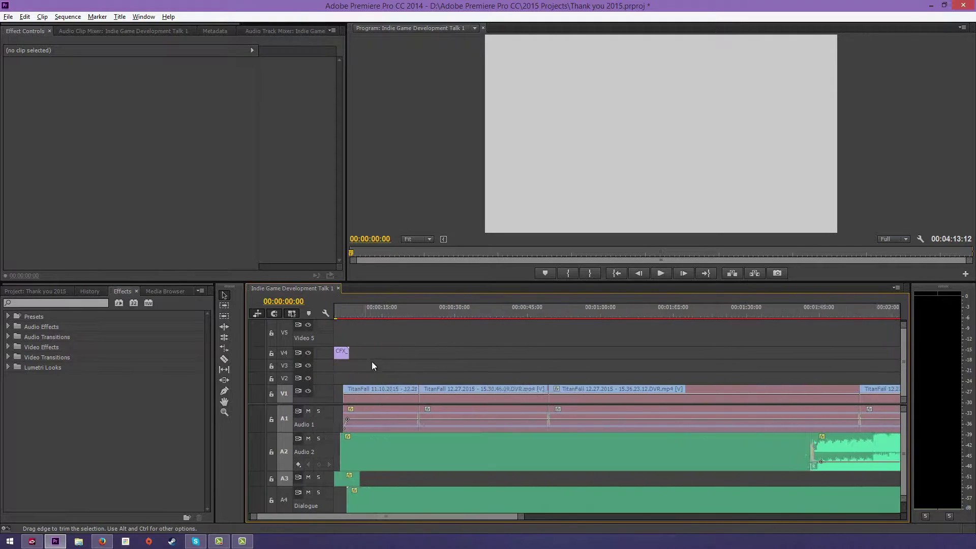
pyautogui.moveTo(373, 517); pyautogui.dragTo(364, 516)
pyautogui.keyDown('alt'); pyautogui.scroll(2, 362, 376); pyautogui.keyUp('alt')
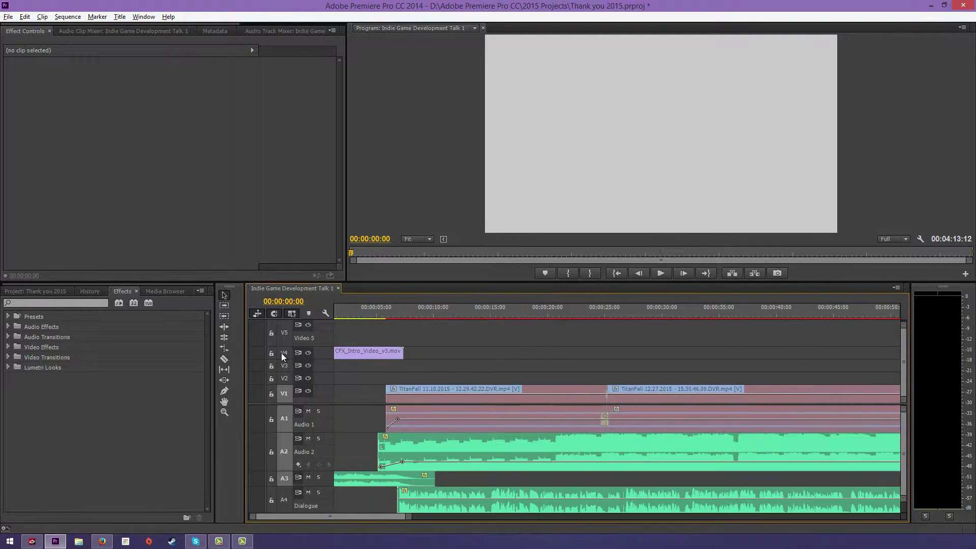
pyautogui.keyDown('alt'); pyautogui.scroll(1, 324, 355); pyautogui.keyUp('alt')
pyautogui.scroll(3, 325, 357)
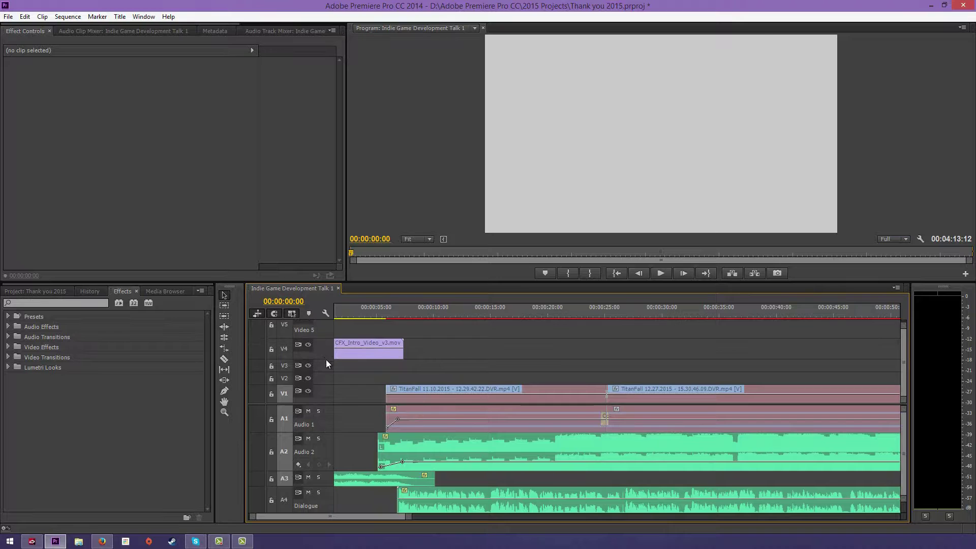
pyautogui.scroll(-5, 366, 516)
pyautogui.scroll(5, 365, 509)
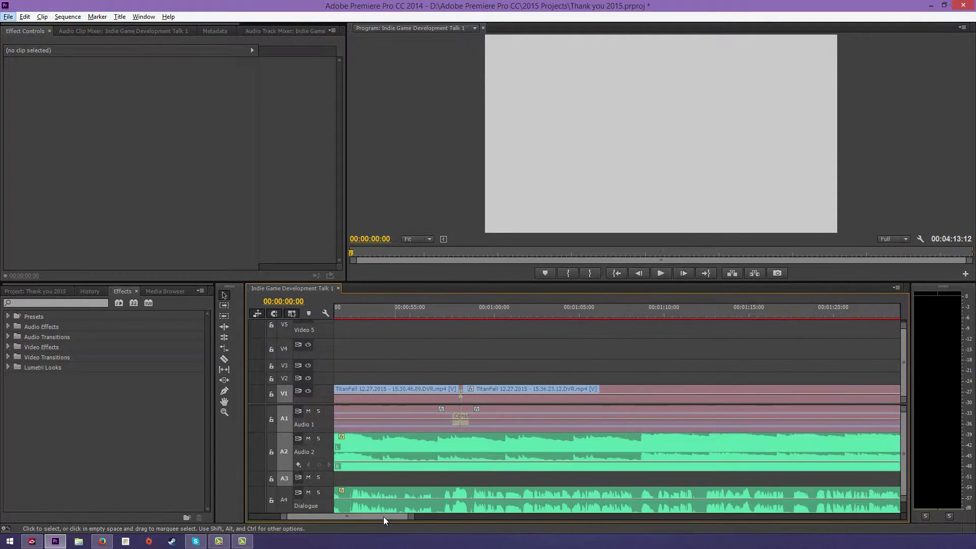
pyautogui.scroll(3, 383, 517)
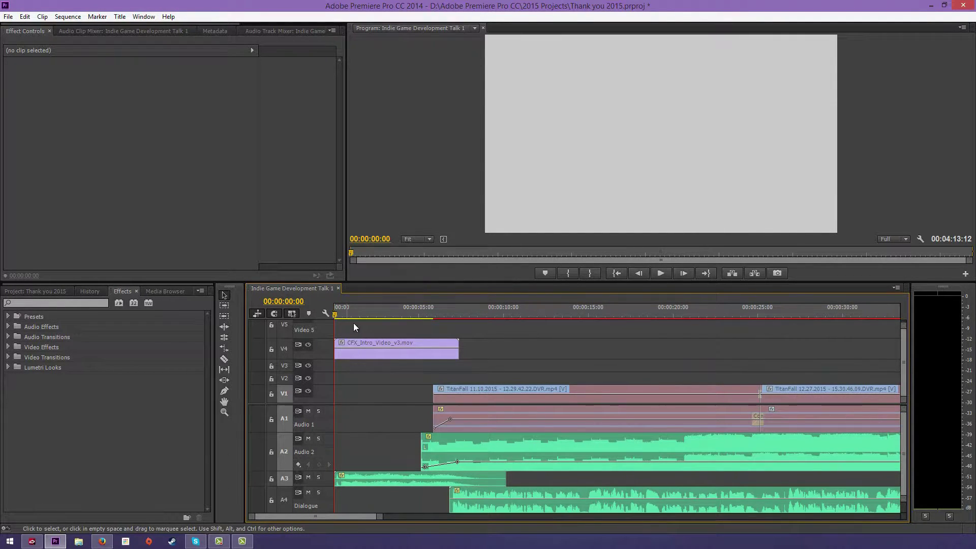
# Scrub the sequence's opening and examine the transition from the CFX intro clip to the first TitanFall clip
pyautogui.moveTo(355, 311); pyautogui.dragTo(508, 319)
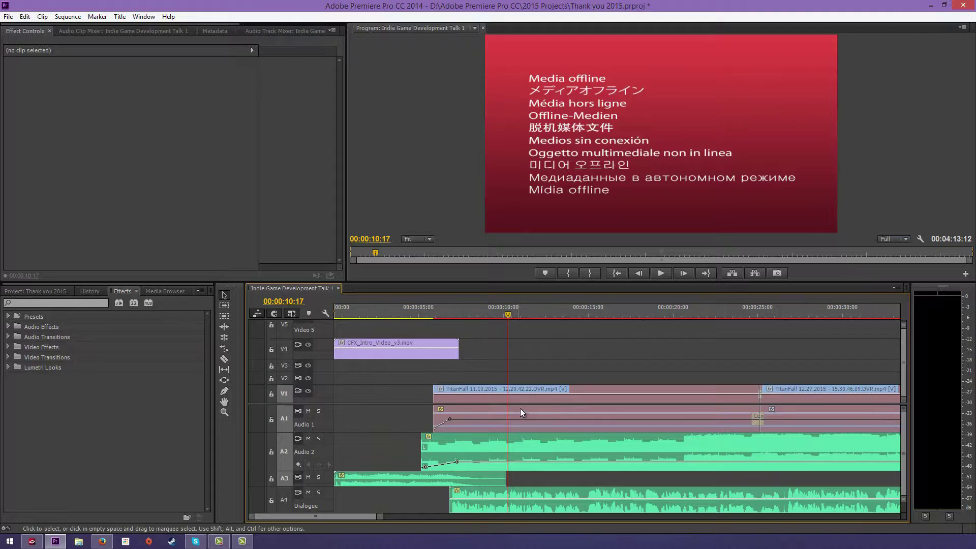
pyautogui.click(520, 408)
pyautogui.click(509, 354)
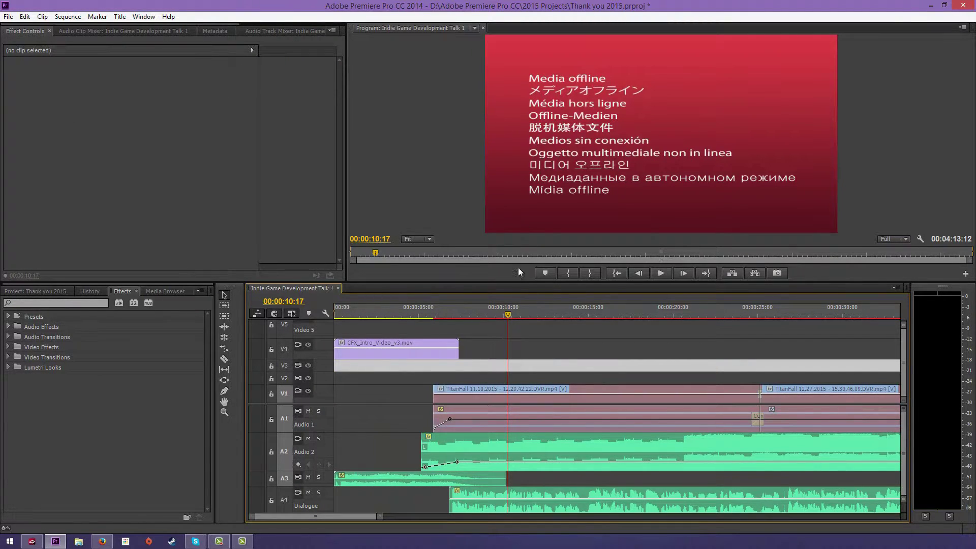
pyautogui.click(522, 315)
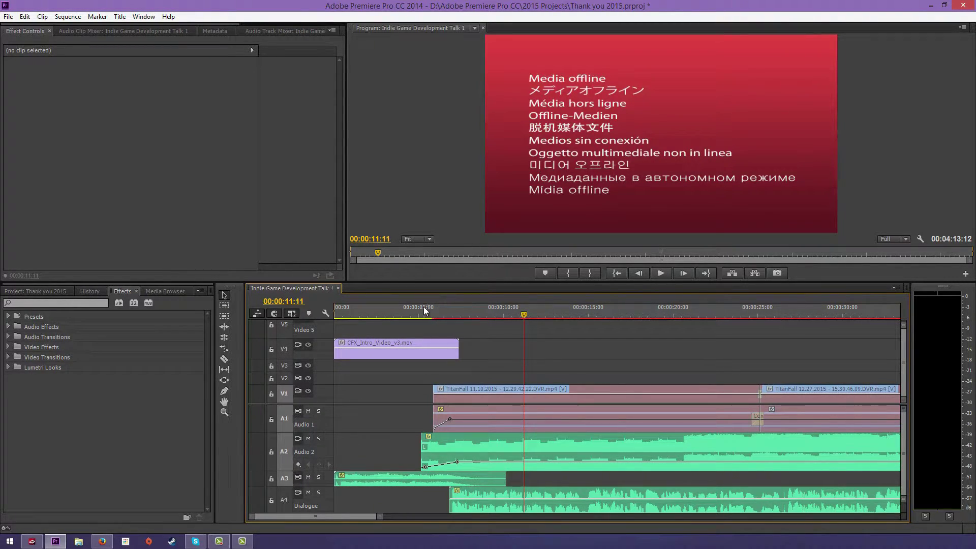
pyautogui.moveTo(422, 307); pyautogui.dragTo(452, 301)
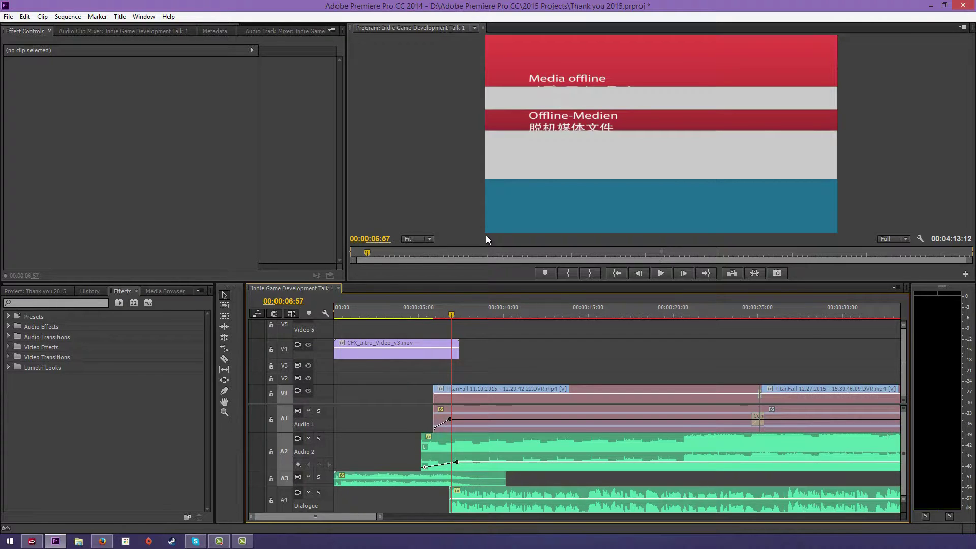
pyautogui.click(449, 314)
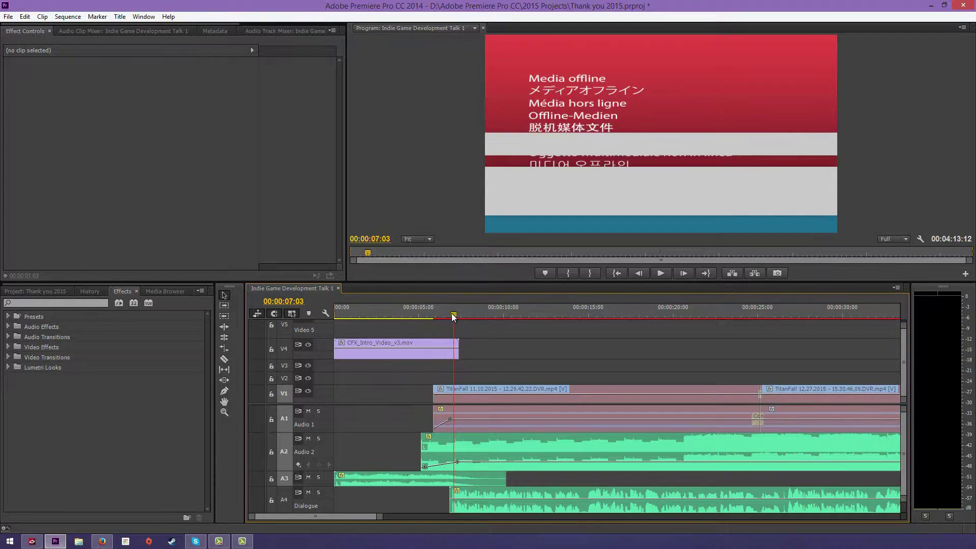
pyautogui.moveTo(450, 313); pyautogui.dragTo(450, 314)
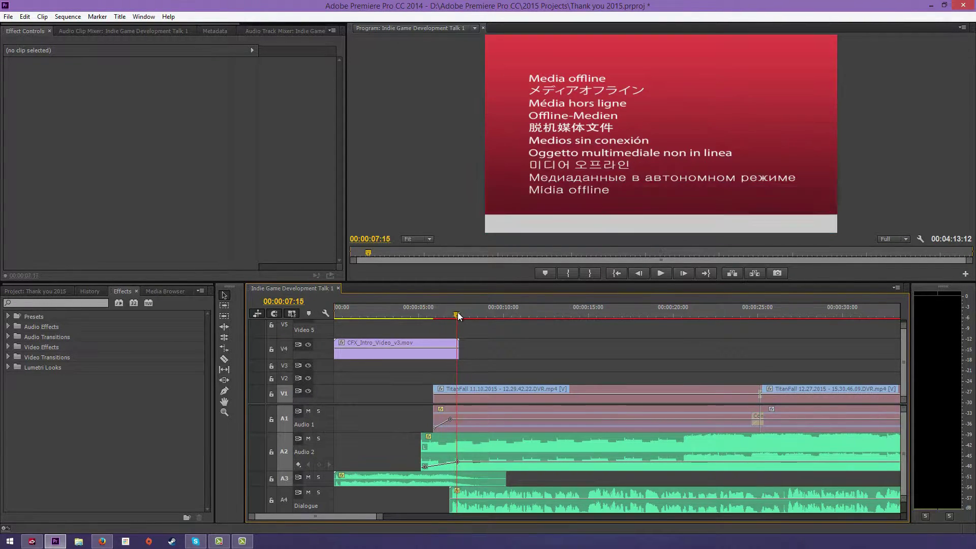
# Return the playhead to the start of the sequence and make the Audio 3 track taller
pyautogui.moveTo(454, 316); pyautogui.dragTo(334, 318)
pyautogui.scroll(4, 329, 483)
pyautogui.scroll(2, 331, 486)
pyautogui.moveTo(360, 317); pyautogui.dragTo(293, 319)
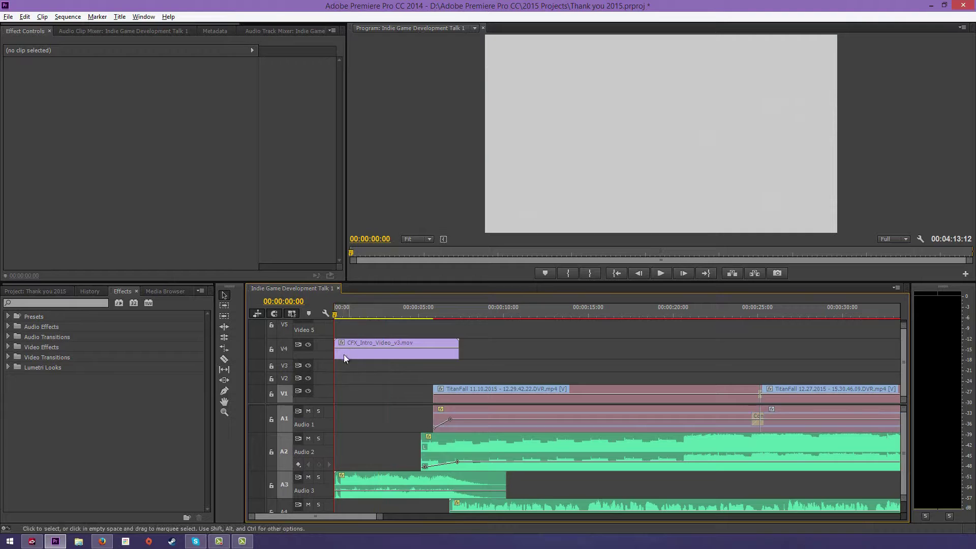
# Rename the Audio 2 track as Music
pyautogui.scroll(-6, 350, 359)
pyautogui.scroll(-2, 347, 367)
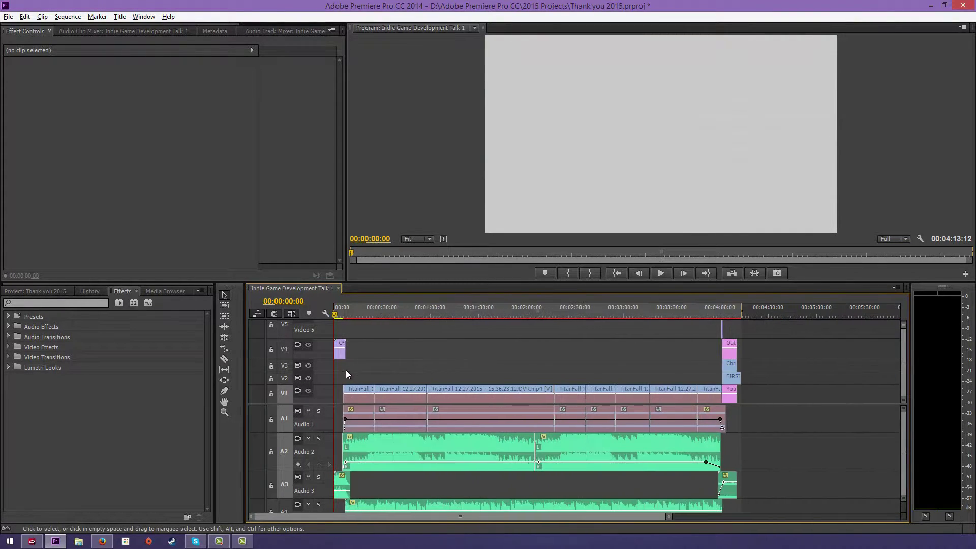
pyautogui.click(397, 308)
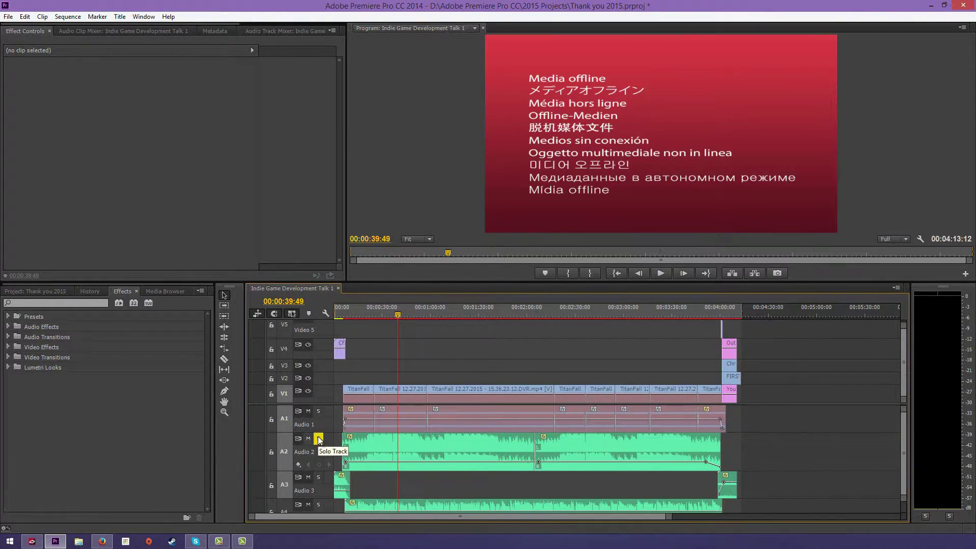
pyautogui.rightClick(310, 452)
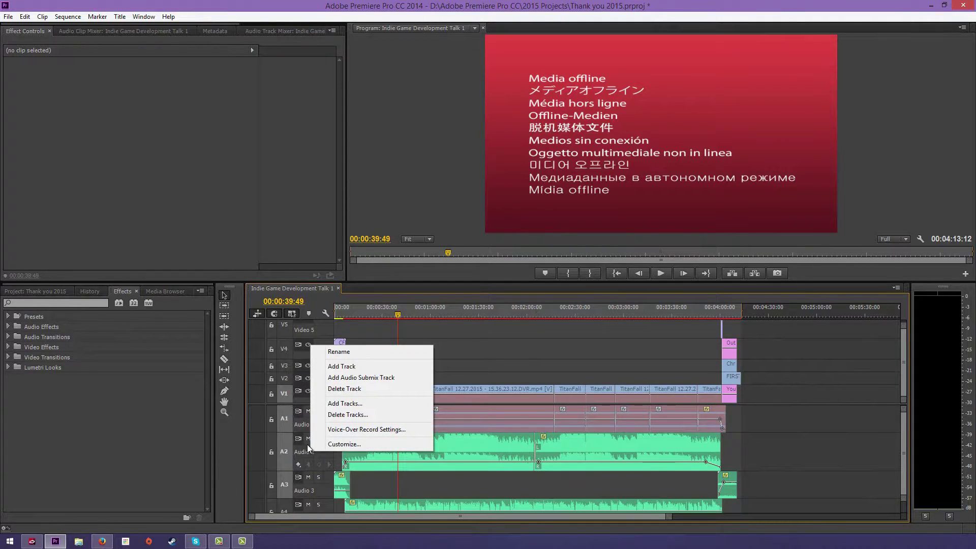
pyautogui.click(355, 349)
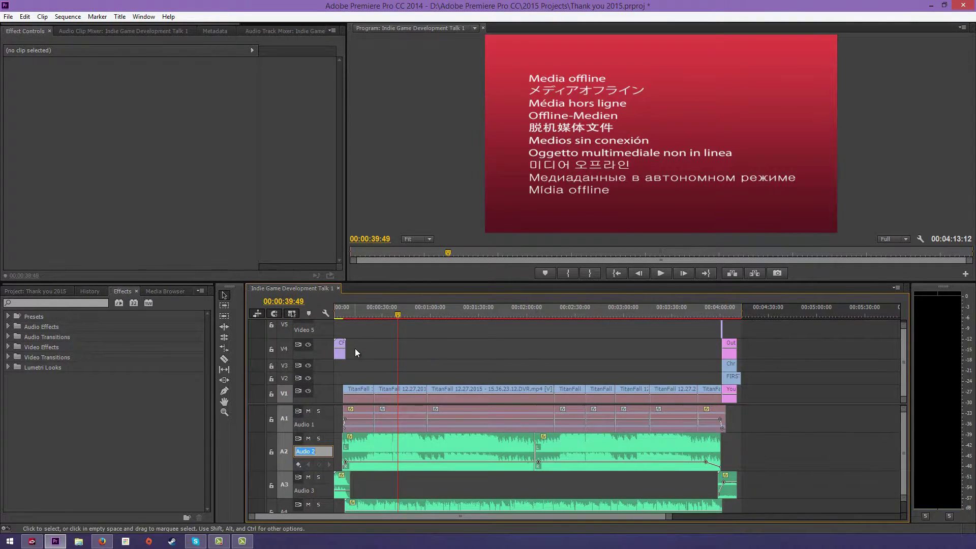
pyautogui.write('Music')
pyautogui.press('Return')
# Select the long voice-over clip on the Dialogue track to inspect its audio effects
pyautogui.scroll(-3, 313, 496)
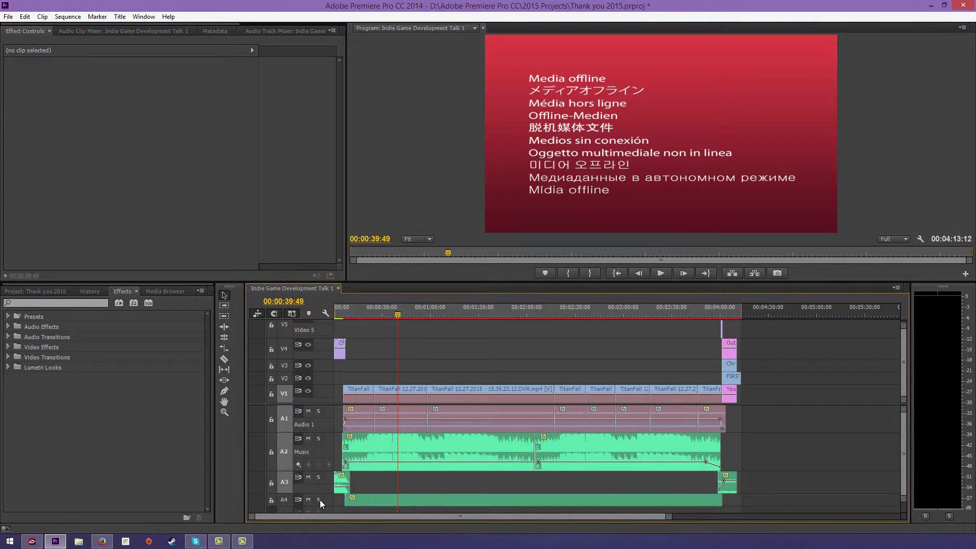
pyautogui.scroll(2, 323, 499)
pyautogui.scroll(-2, 902, 428)
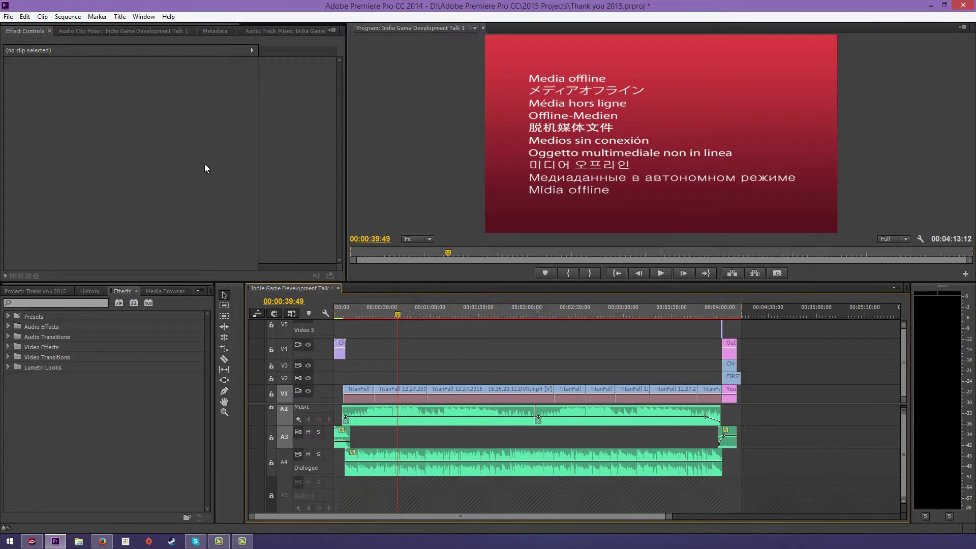
pyautogui.click(406, 465)
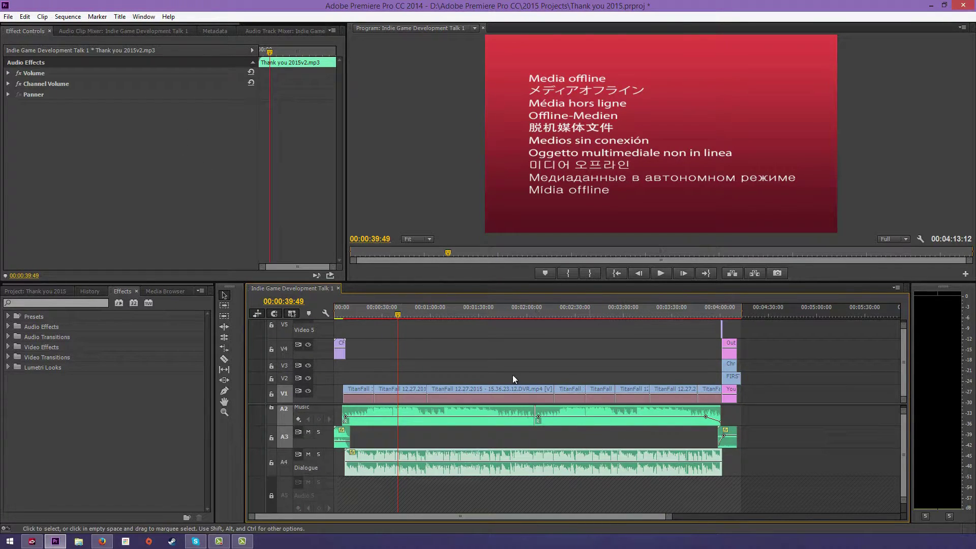
# Move the playhead to the outro at about 00:04:03:36 and select the Outro title clip on Video 4
pyautogui.click(722, 312)
pyautogui.scroll(5, 743, 345)
pyautogui.scroll(4, 691, 365)
pyautogui.moveTo(670, 314); pyautogui.dragTo(708, 314)
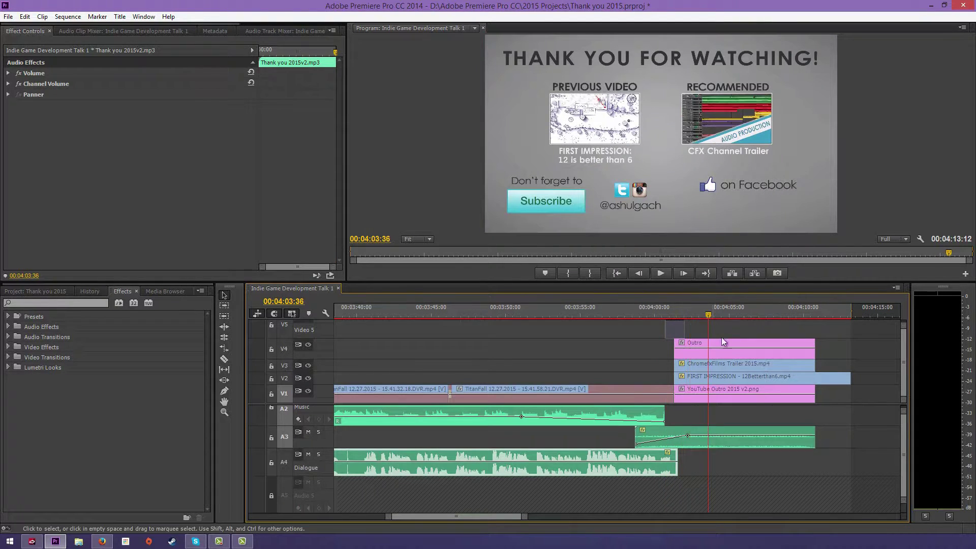
pyautogui.click(720, 353)
pyautogui.press('=')
pyautogui.press('=')
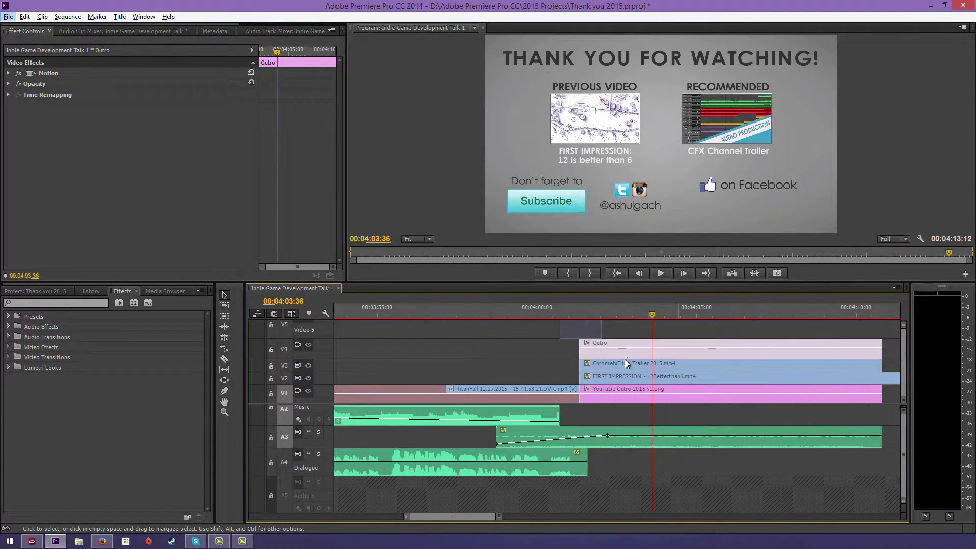
# Open the YouTube Outro 2015 v2.png clip in the Source Monitor and widen the monitor to show the whole image
pyautogui.click(624, 389)
pyautogui.press('=')
pyautogui.press('=')
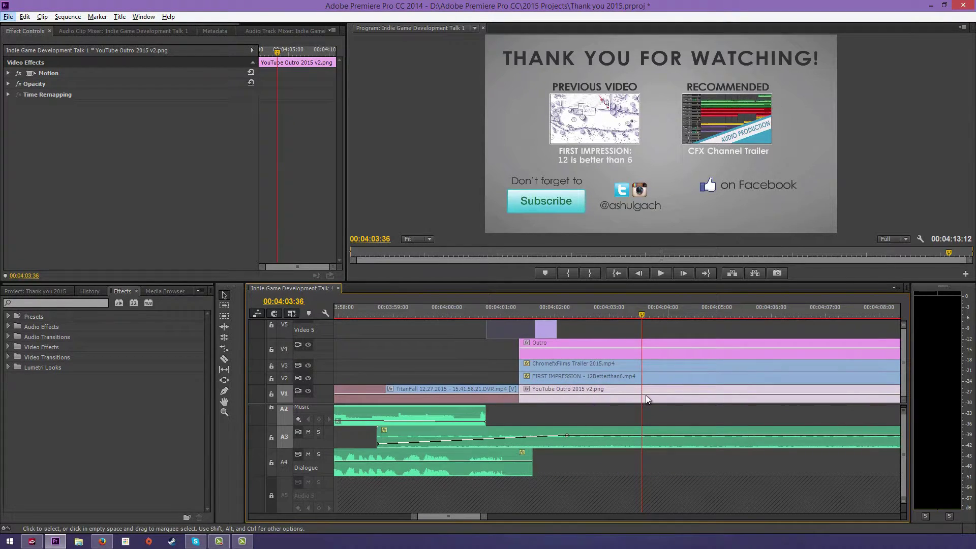
pyautogui.doubleClick(605, 395)
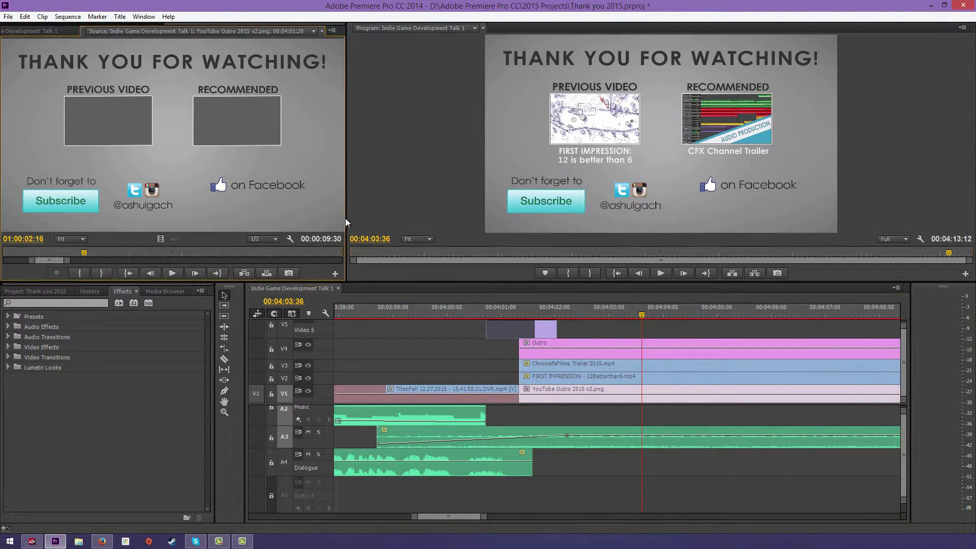
pyautogui.moveTo(347, 218); pyautogui.dragTo(418, 220)
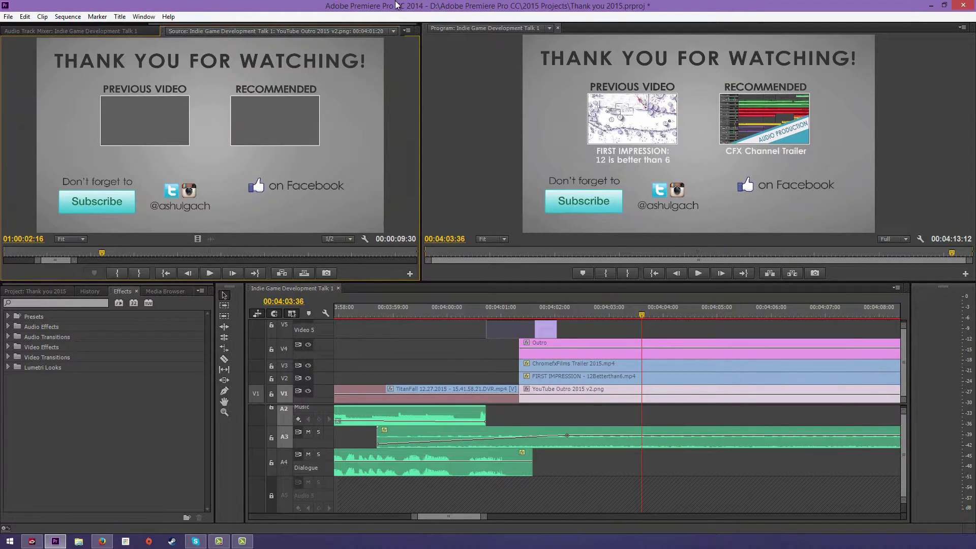
# Scrub the outro to about 00:04:03:08 and select the Outro title overlay in the program preview
pyautogui.click(493, 337)
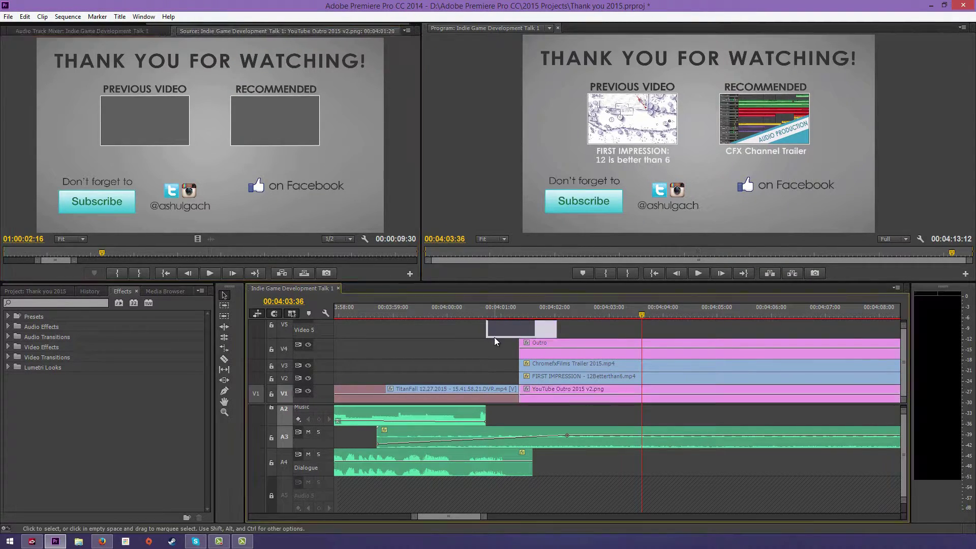
pyautogui.click(479, 364)
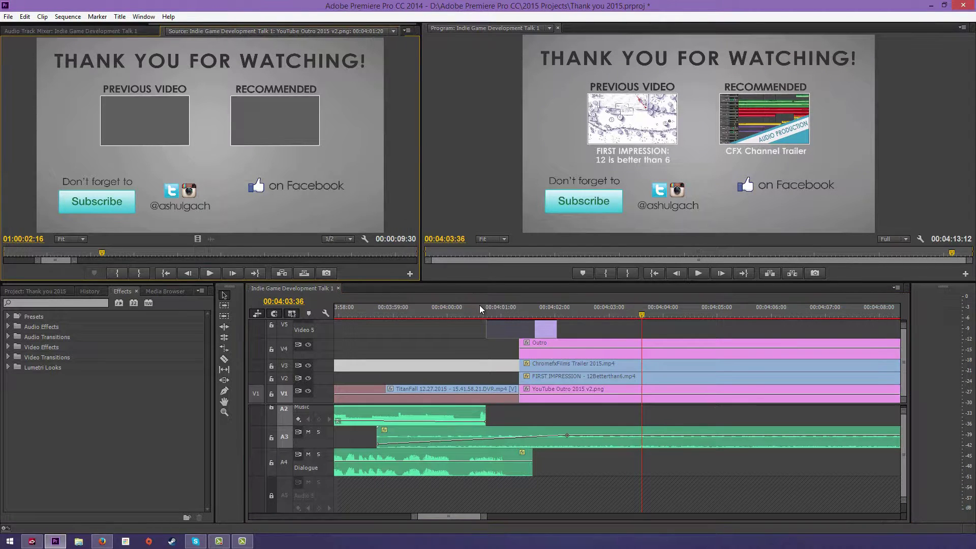
pyautogui.click(491, 362)
pyautogui.click(565, 310)
pyautogui.moveTo(568, 306); pyautogui.dragTo(619, 312)
pyautogui.click(686, 153)
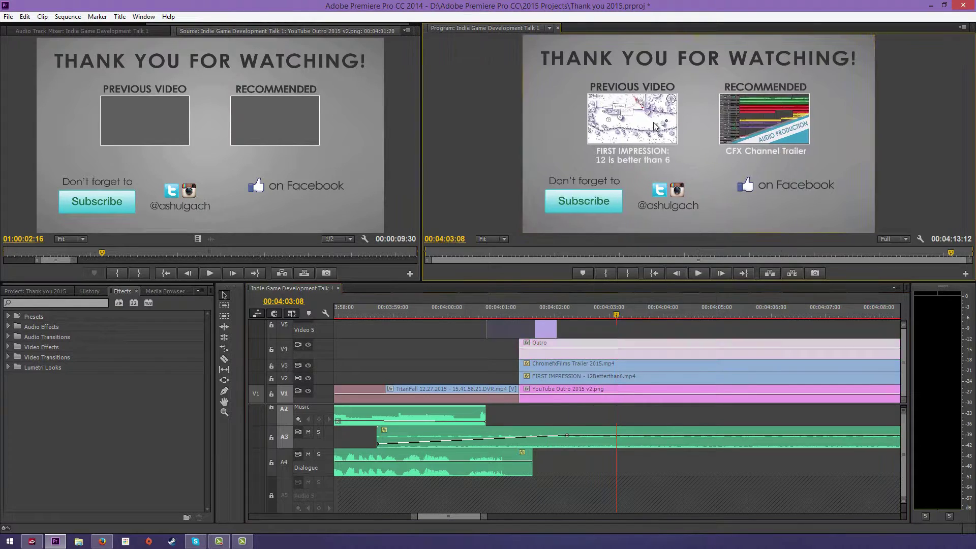
# Try trimming the start of the Outro title and moving the previous-video inset within the frame, and undo both edits
pyautogui.moveTo(525, 354); pyautogui.dragTo(704, 351)
pyautogui.click(633, 136)
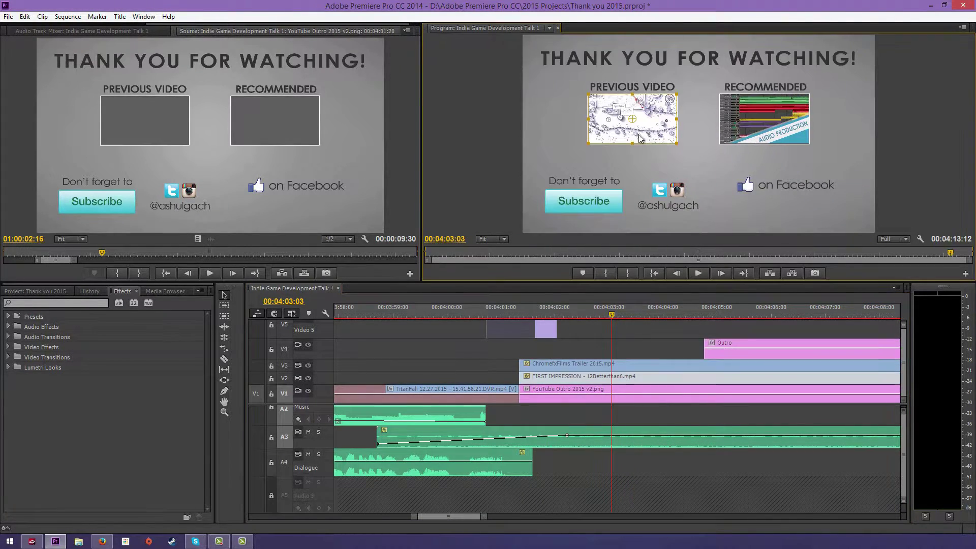
pyautogui.moveTo(641, 132); pyautogui.dragTo(676, 198)
pyautogui.hotkey('ctrl', 'z')
pyautogui.hotkey('ctrl', 'z')
pyautogui.click(637, 335)
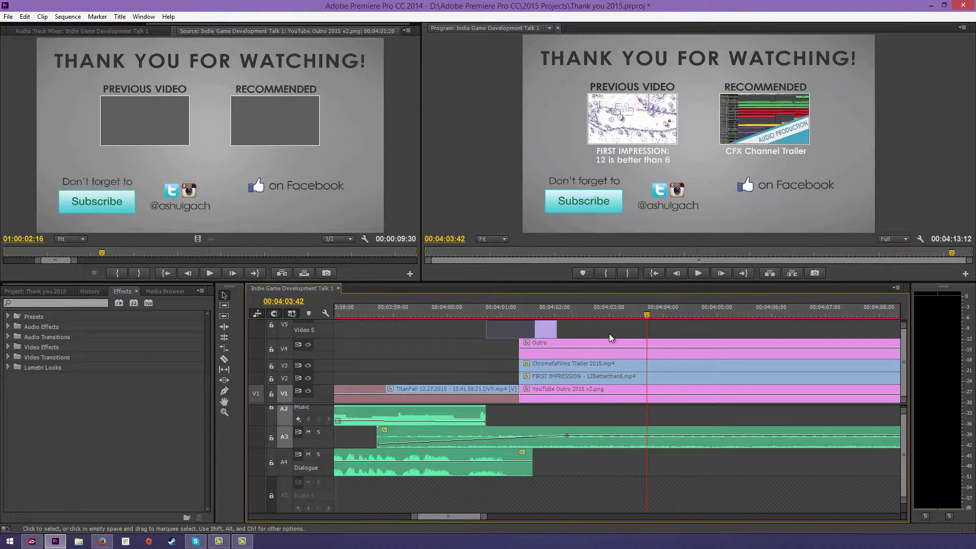
# Look through the project contents, the effects library and the edit history
pyautogui.keyDown('alt'); pyautogui.scroll(-6, 652, 360); pyautogui.keyUp('alt')
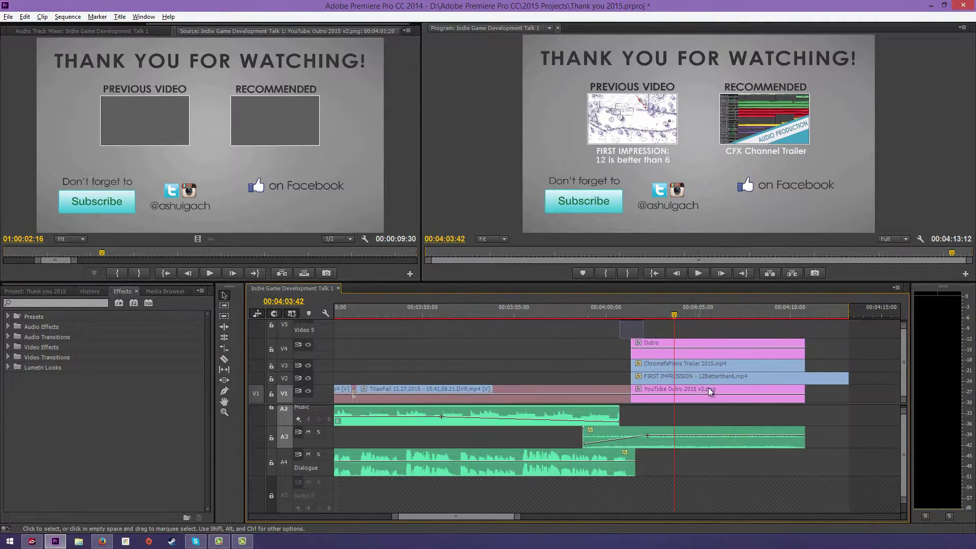
pyautogui.keyDown('alt'); pyautogui.scroll(-8, 732, 387); pyautogui.keyUp('alt')
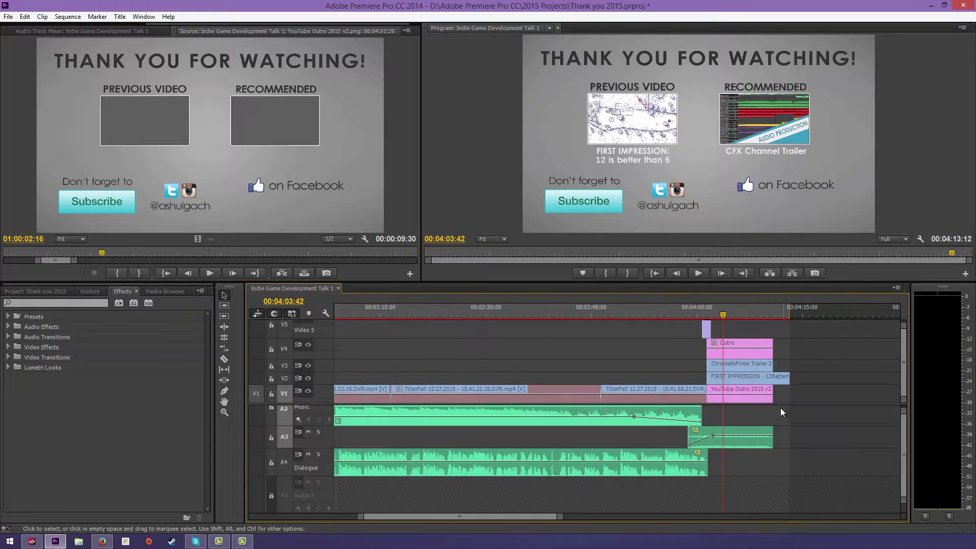
pyautogui.keyDown('alt'); pyautogui.scroll(-3, 768, 448); pyautogui.keyUp('alt')
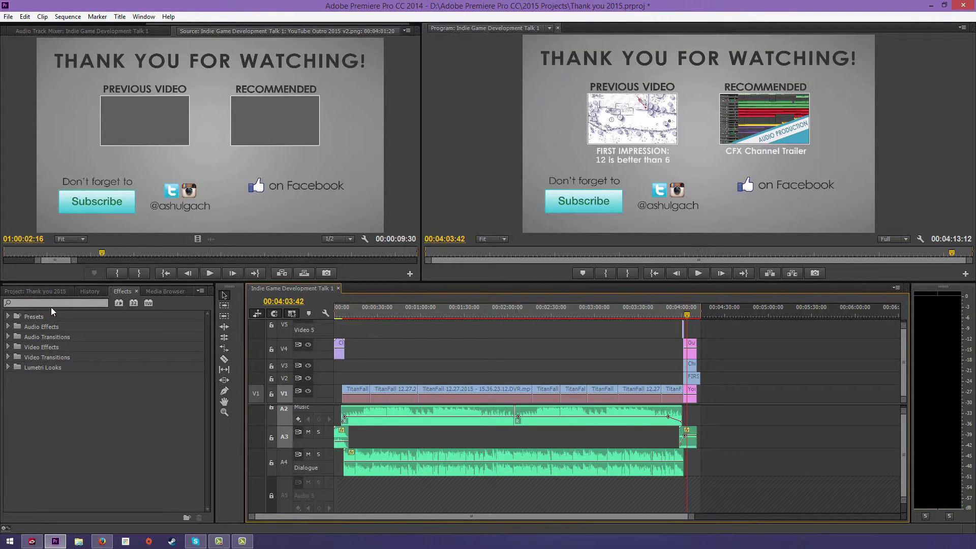
pyautogui.click(56, 293)
pyautogui.click(122, 293)
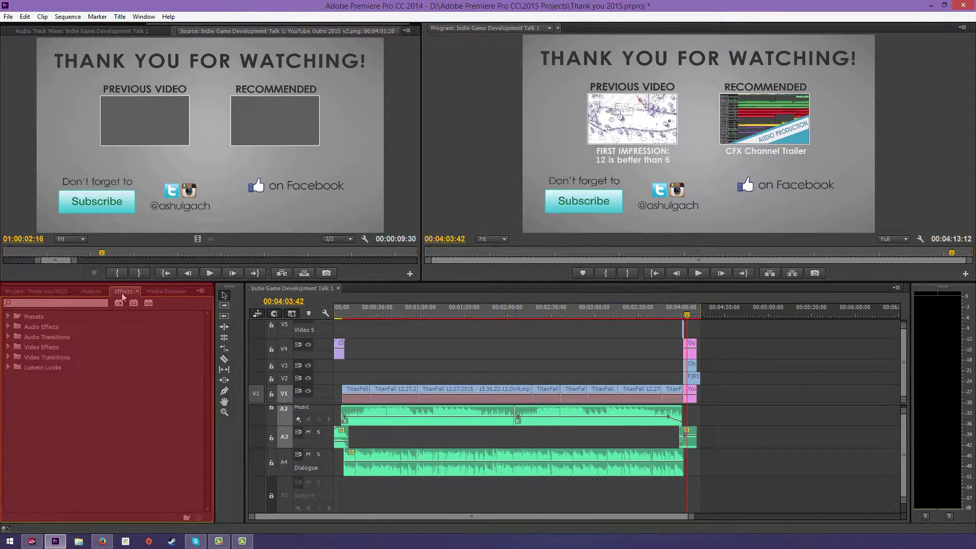
pyautogui.click(93, 292)
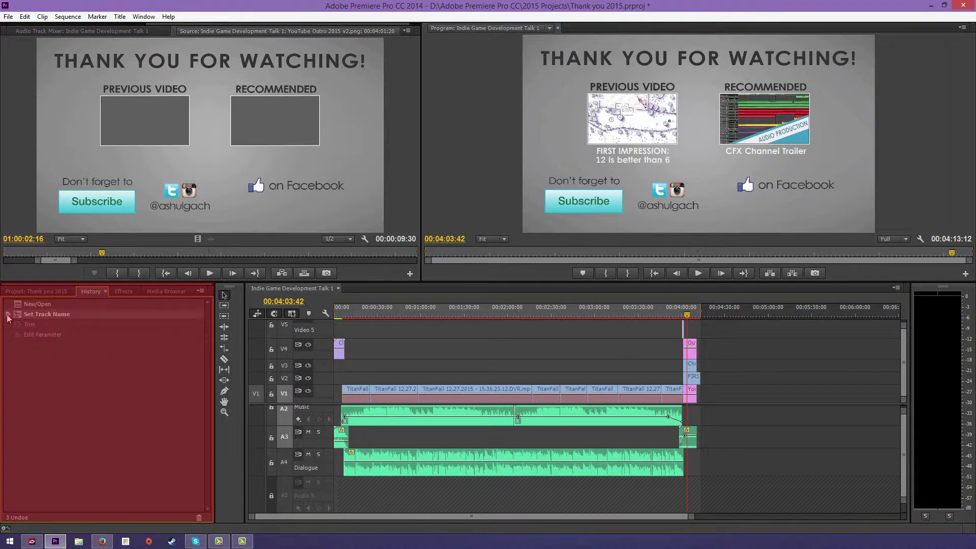
# Restore the Trim and Edit Parameter states from the edit history and close the History panel
pyautogui.click(94, 324)
pyautogui.click(93, 335)
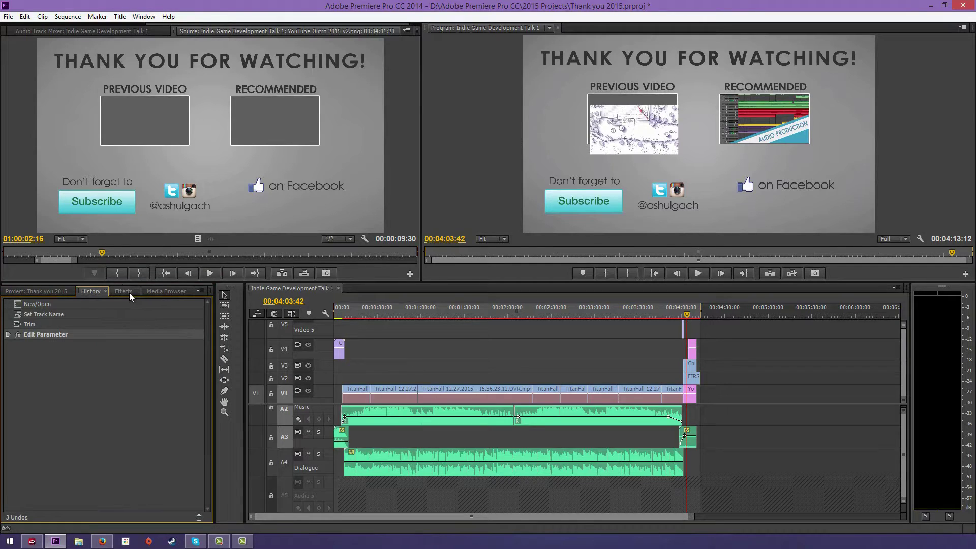
pyautogui.click(356, 365)
pyautogui.click(93, 334)
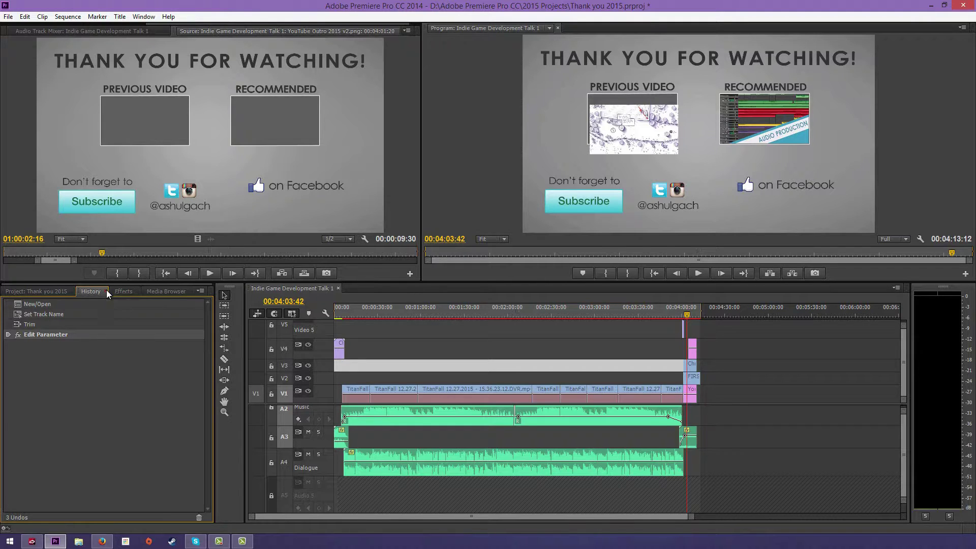
pyautogui.click(106, 291)
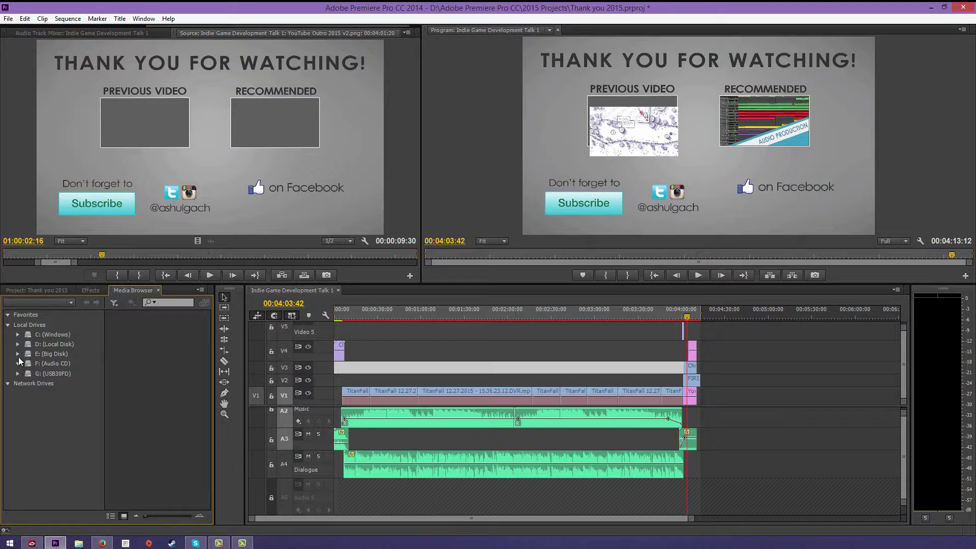
# Look through the local drives in the Media Browser and return to the project contents
pyautogui.click(18, 355)
pyautogui.click(17, 356)
pyautogui.click(18, 364)
pyautogui.click(56, 291)
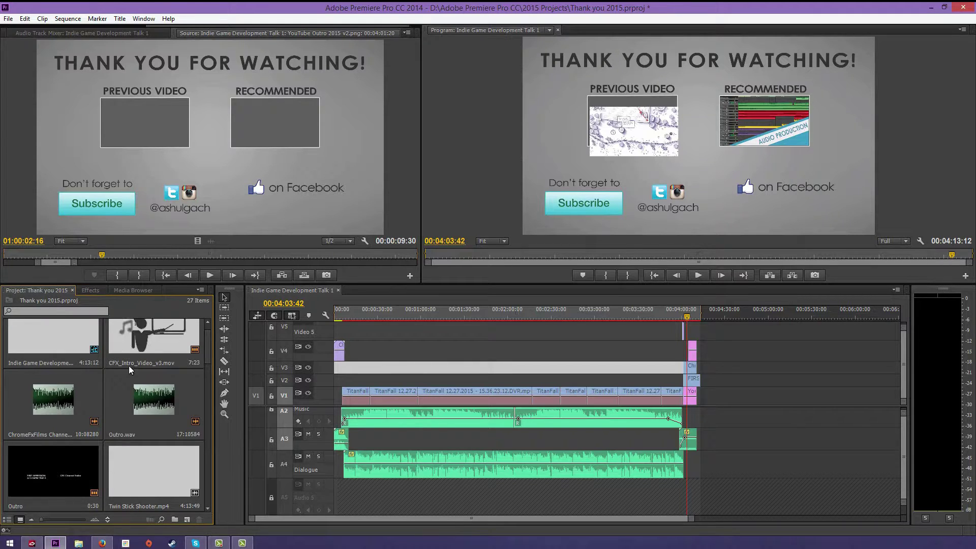
# Open the floating Timecode window and place it over the end of the timeline
pyautogui.click(144, 18)
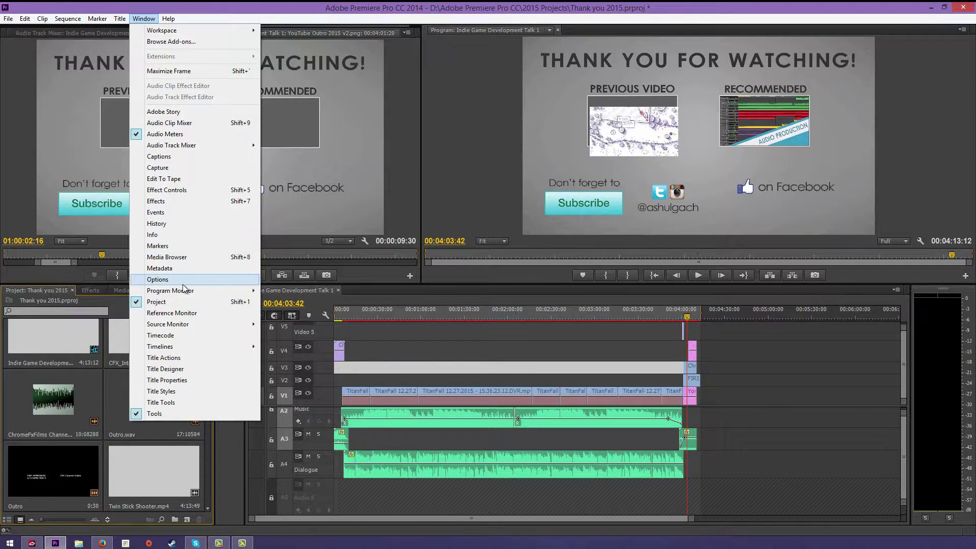
pyautogui.click(182, 336)
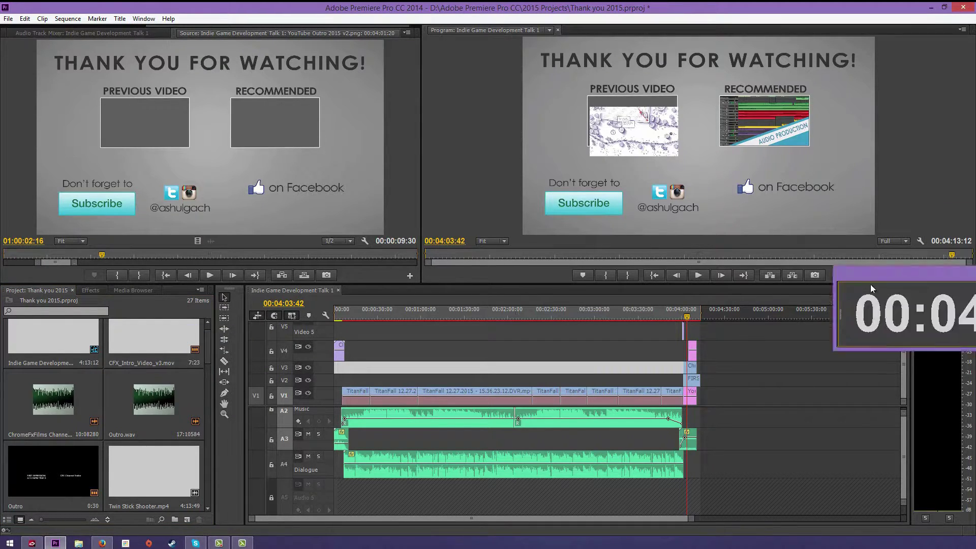
pyautogui.moveTo(956, 276); pyautogui.dragTo(707, 327)
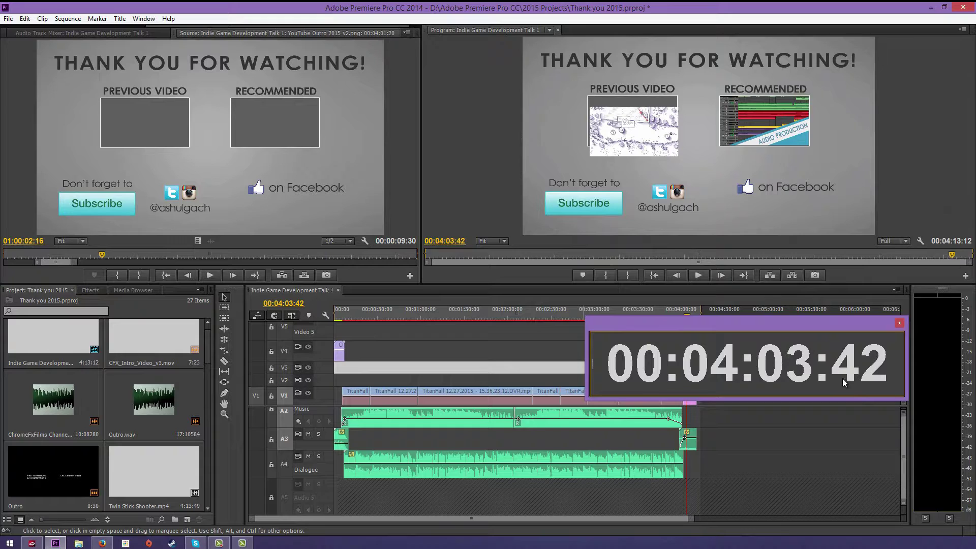
pyautogui.moveTo(808, 336); pyautogui.dragTo(773, 346)
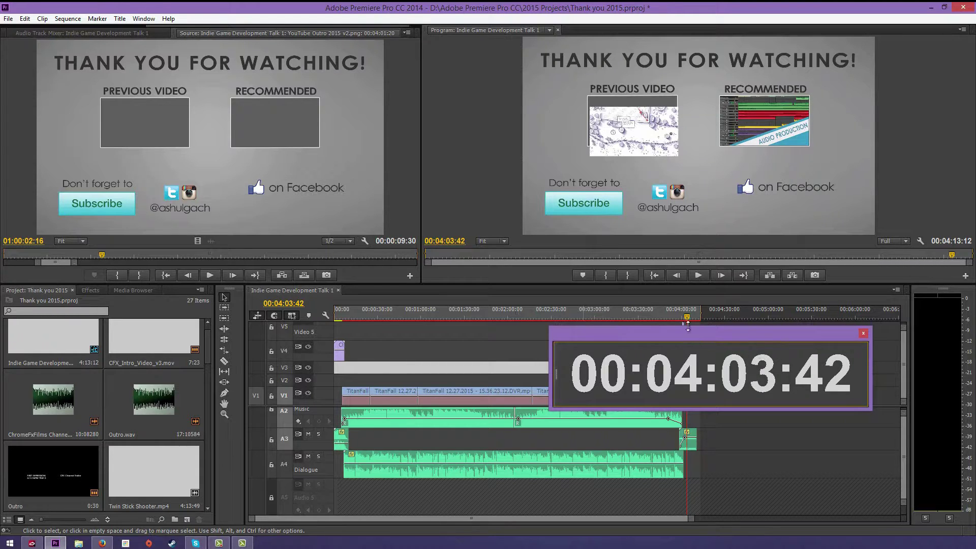
# Play and scrub the outro to 00:04:10:00 against the Timecode window, and close that window
pyautogui.press('space')
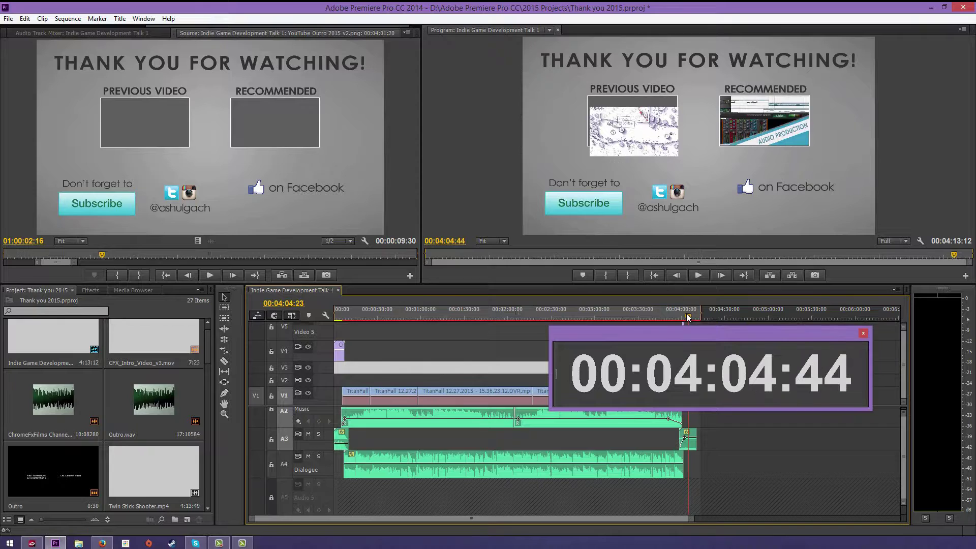
pyautogui.moveTo(687, 314); pyautogui.dragTo(696, 317)
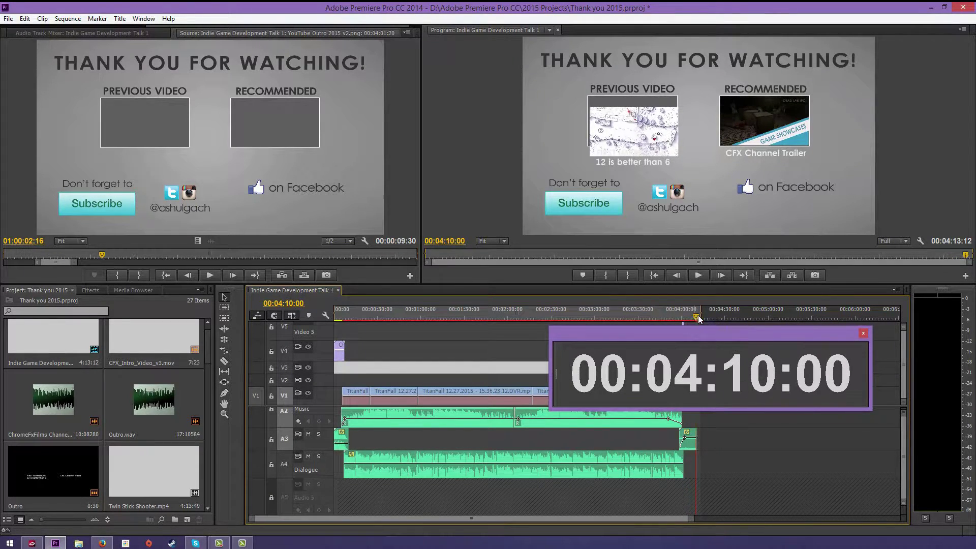
pyautogui.click(863, 334)
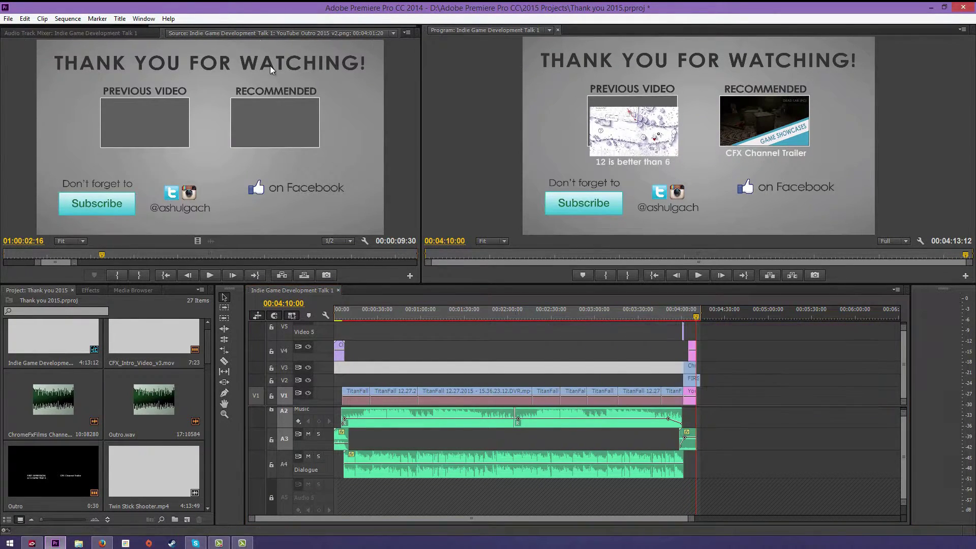
# Show the Effects panel and move it behind the Media Browser in its panel group
pyautogui.click(142, 19)
pyautogui.click(200, 198)
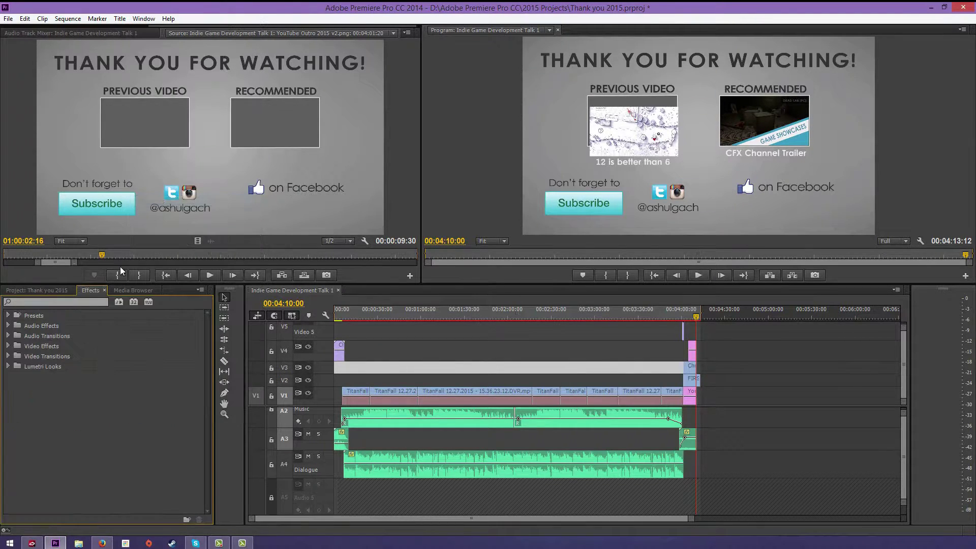
pyautogui.moveTo(93, 289); pyautogui.dragTo(149, 284)
# Switch the workspace layout from Editing to Audio
pyautogui.click(144, 19)
pyautogui.moveTo(178, 35)
pyautogui.click(230, 31)
pyautogui.click(233, 32)
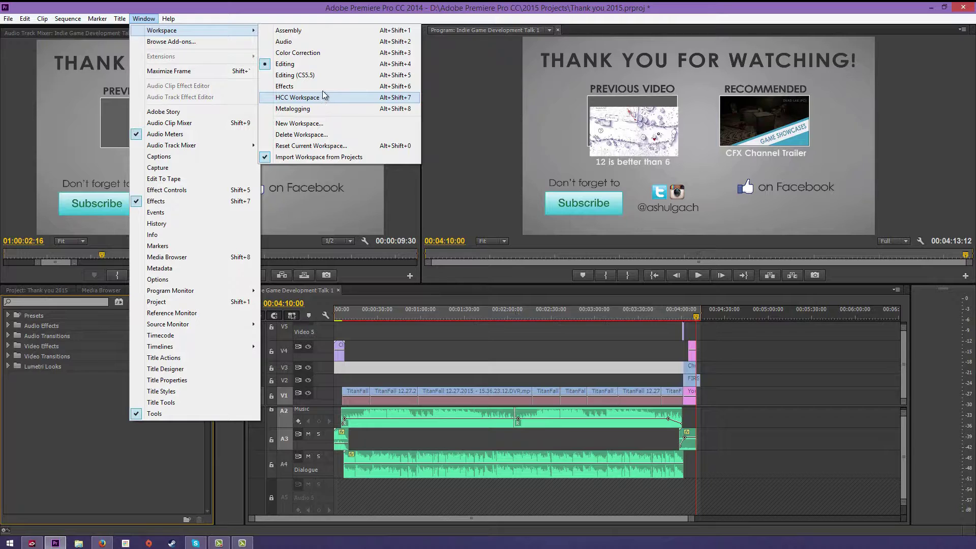
pyautogui.click(324, 41)
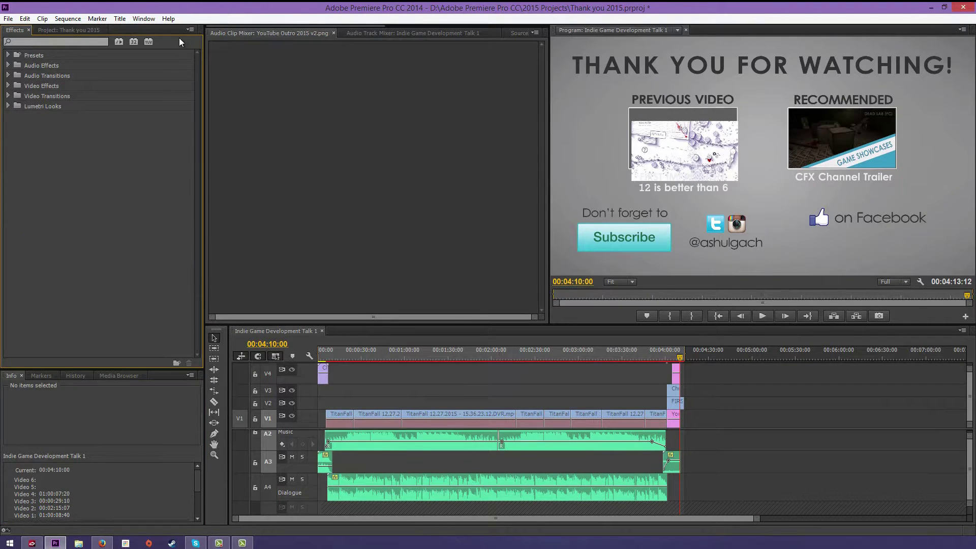
# Select the two 8Bit Calming.mp3 clips on the Music track one after the other, and save the project
pyautogui.click(422, 445)
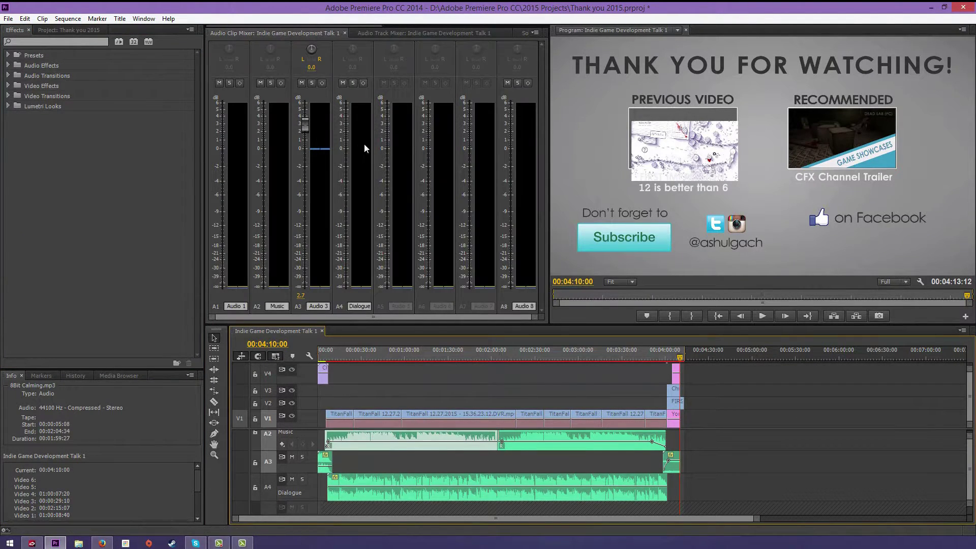
pyautogui.click(512, 438)
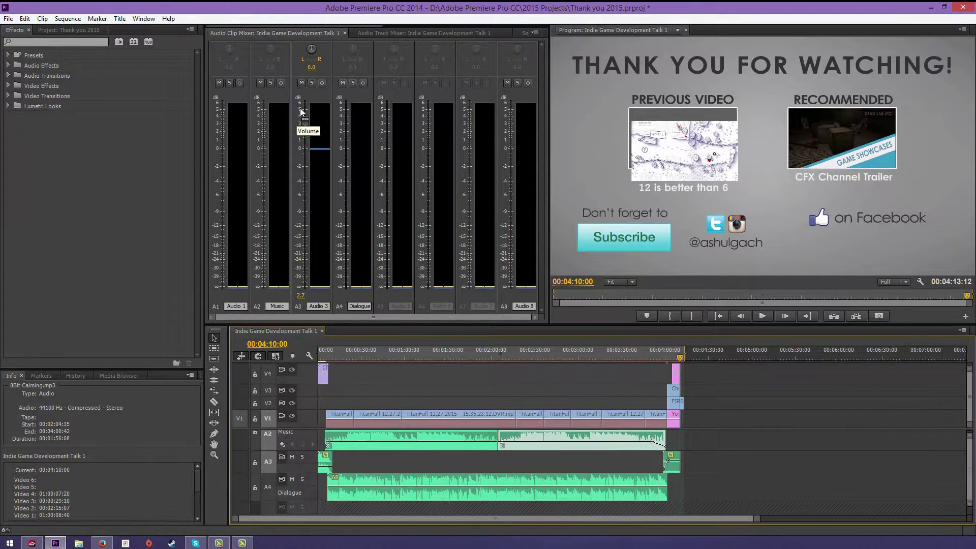
pyautogui.hotkey('ctrl', 's')
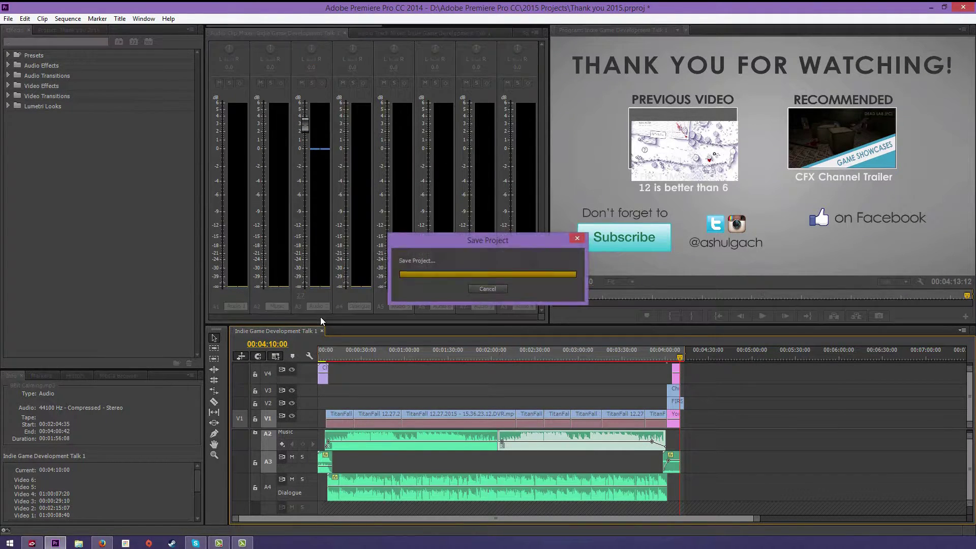
# Show the Audio Track Mixer with its volume faders and leave no clip selected in the sequence
pyautogui.click(406, 33)
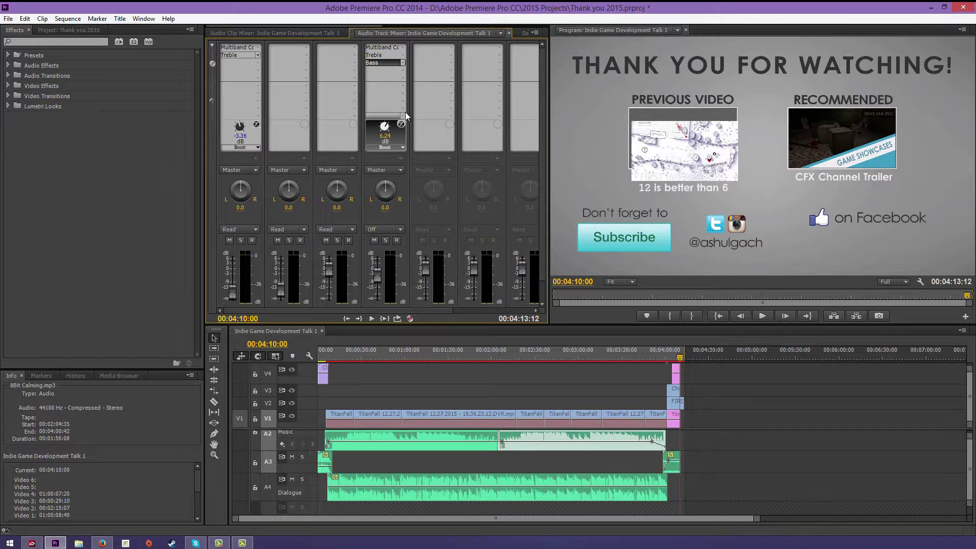
pyautogui.moveTo(543, 83); pyautogui.dragTo(535, 158)
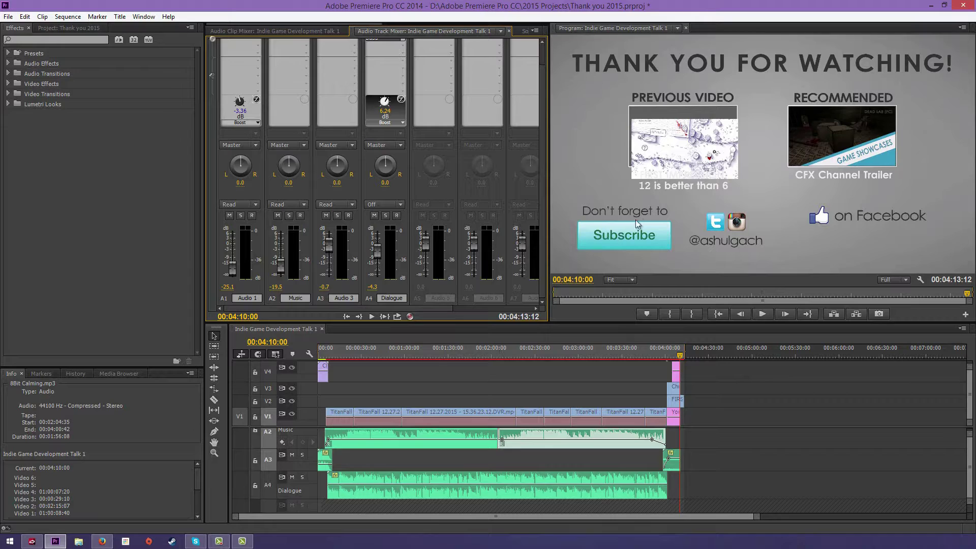
pyautogui.click(709, 172)
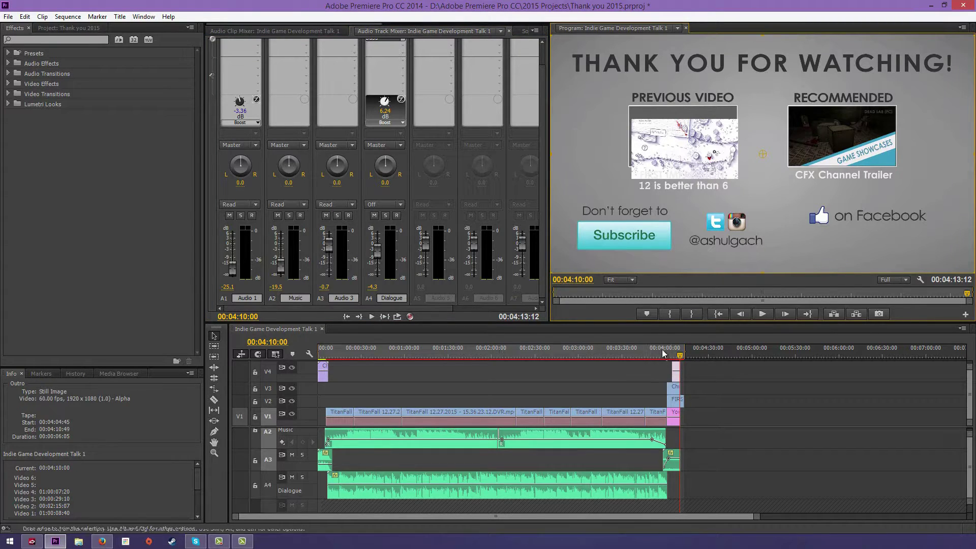
pyautogui.click(765, 379)
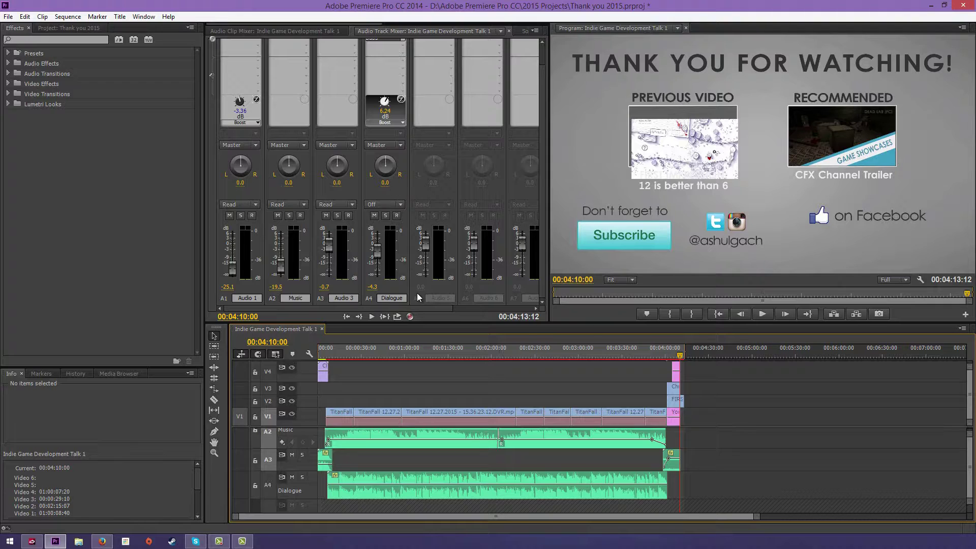
# Try panning the Dialogue track to the right in the Audio Track Mixer, and return its pan to 0.0
pyautogui.click(425, 308)
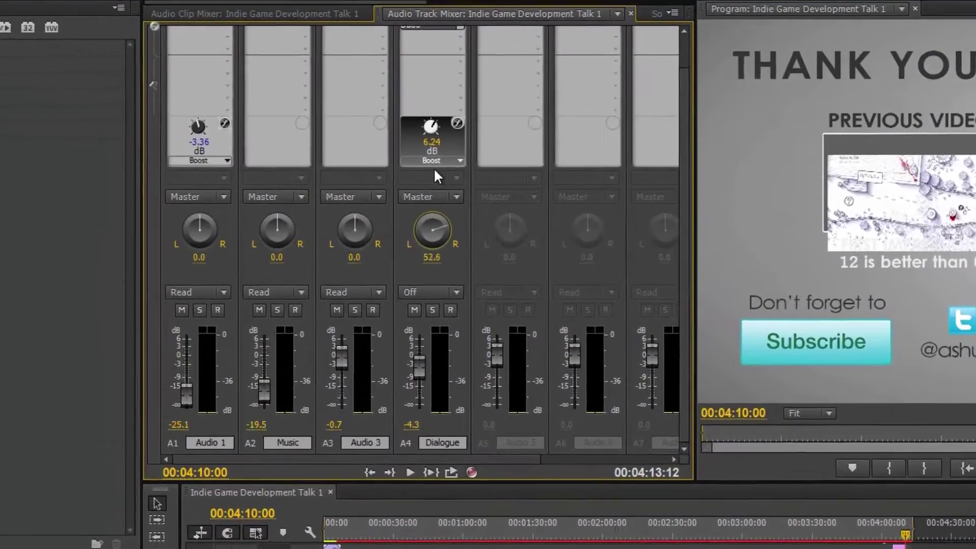
pyautogui.moveTo(435, 167); pyautogui.dragTo(432, 100)
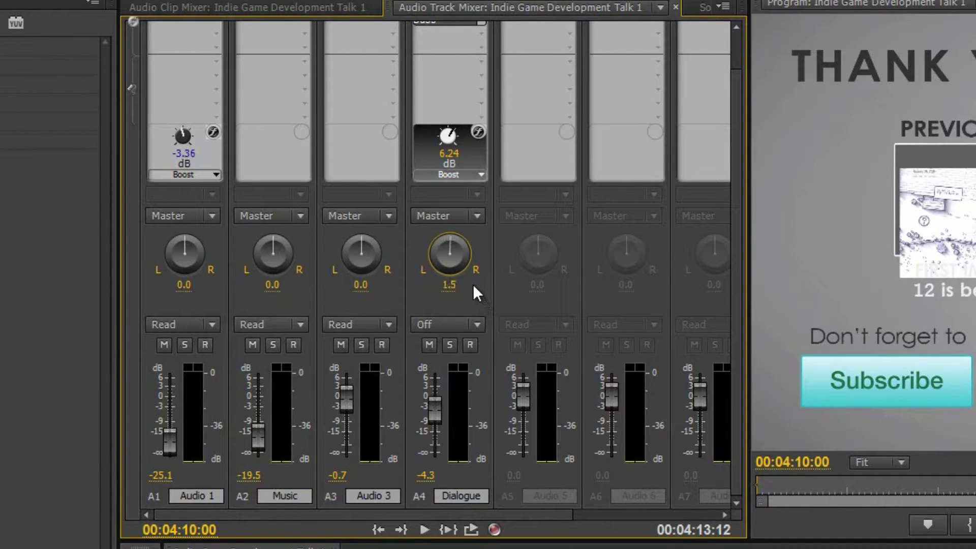
pyautogui.moveTo(455, 286); pyautogui.dragTo(438, 285)
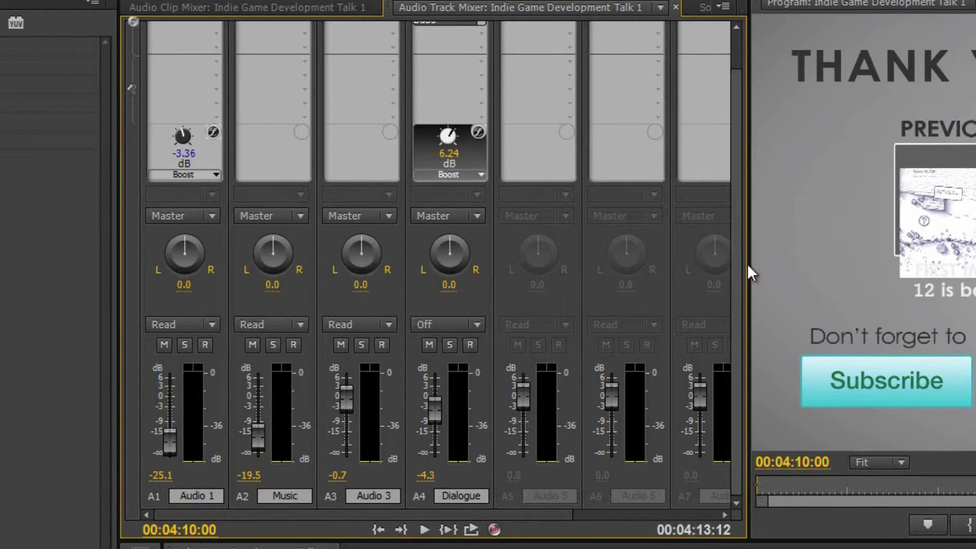
# Examine the effects applied to the Audio 1 and Dialogue tracks in the Audio Track Mixer
pyautogui.scroll(2, 385, 24)
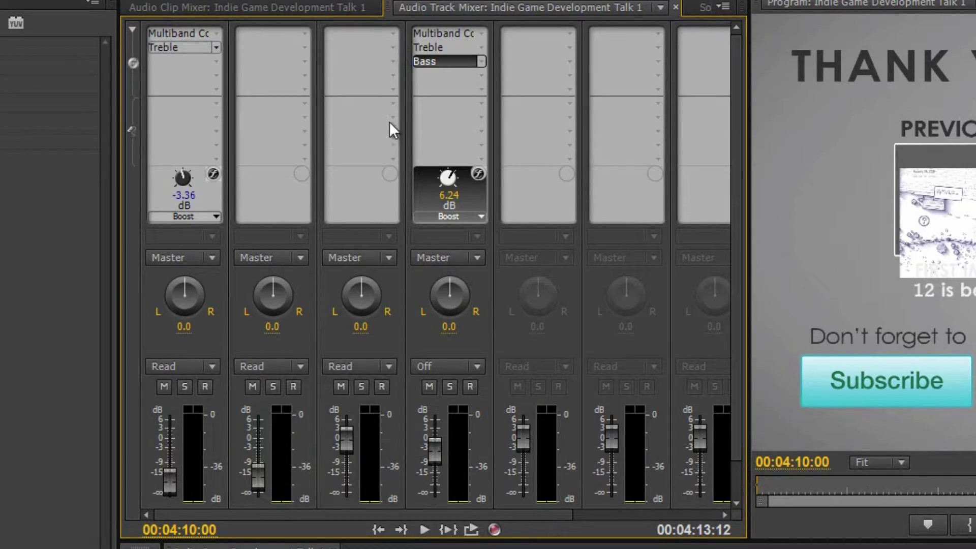
pyautogui.click(392, 33)
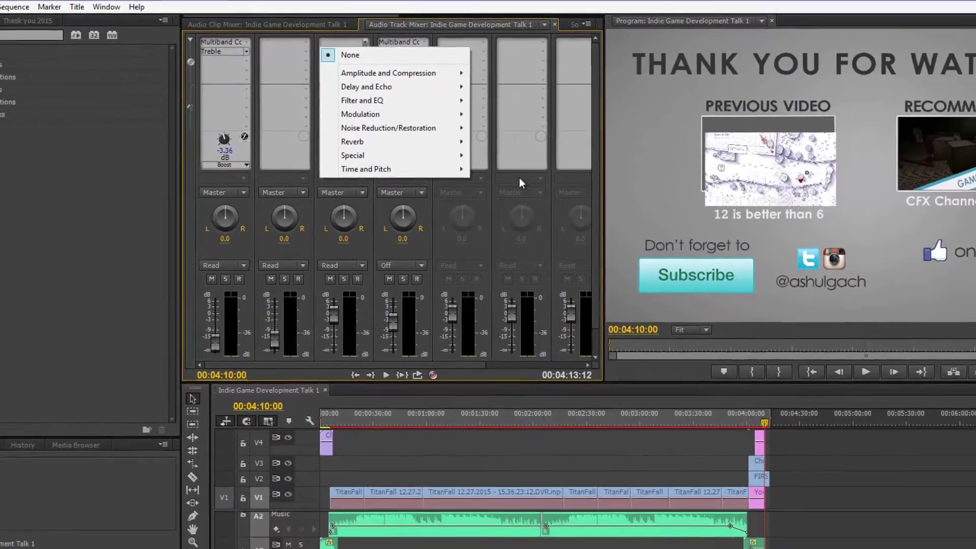
pyautogui.click(519, 178)
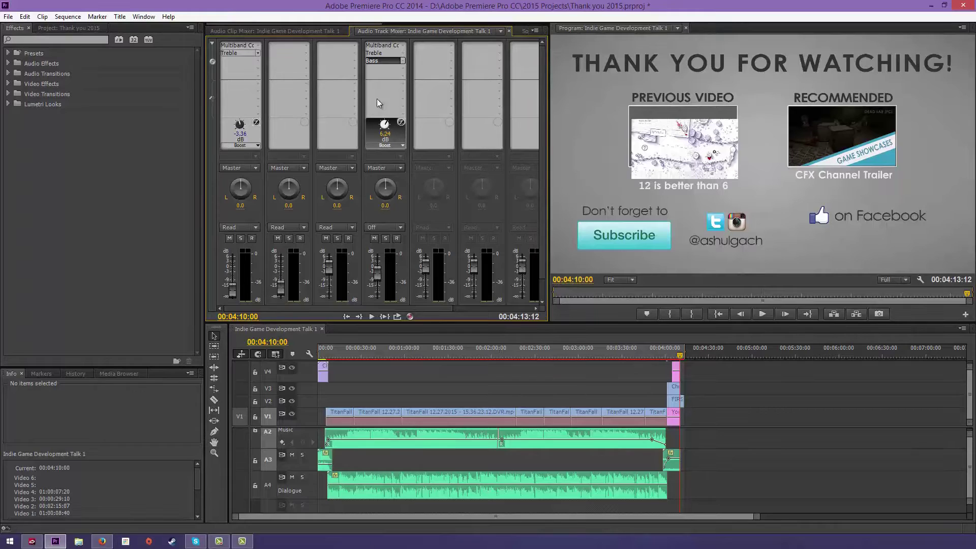
pyautogui.click(246, 442)
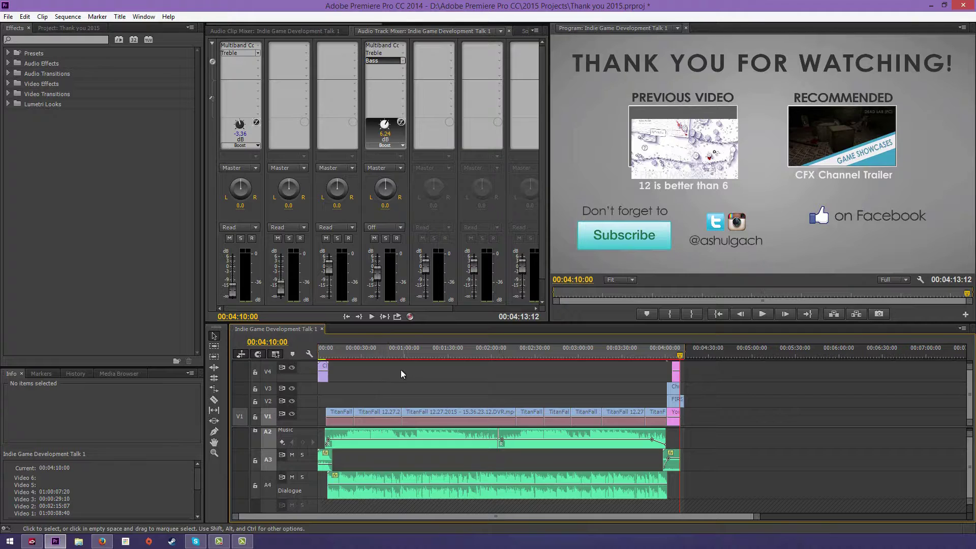
pyautogui.click(383, 53)
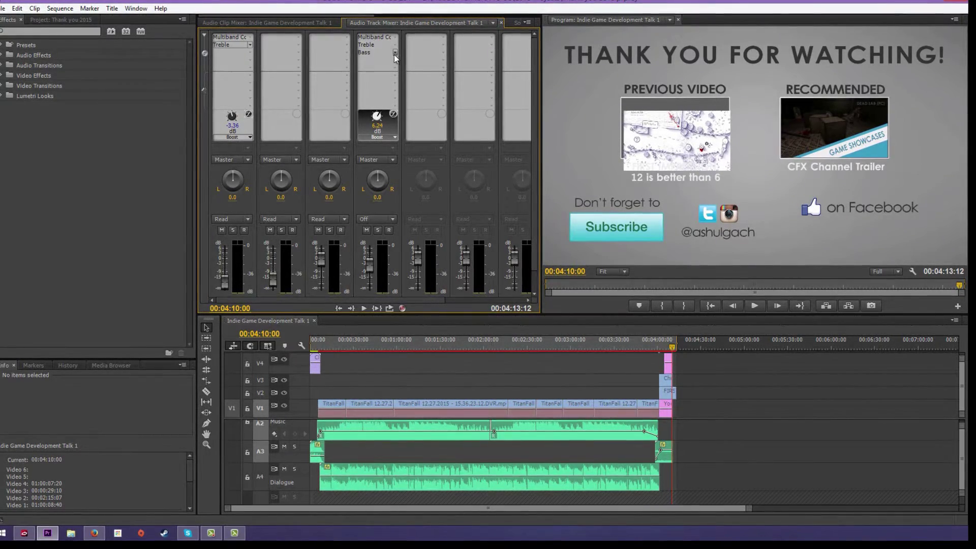
pyautogui.click(76, 158)
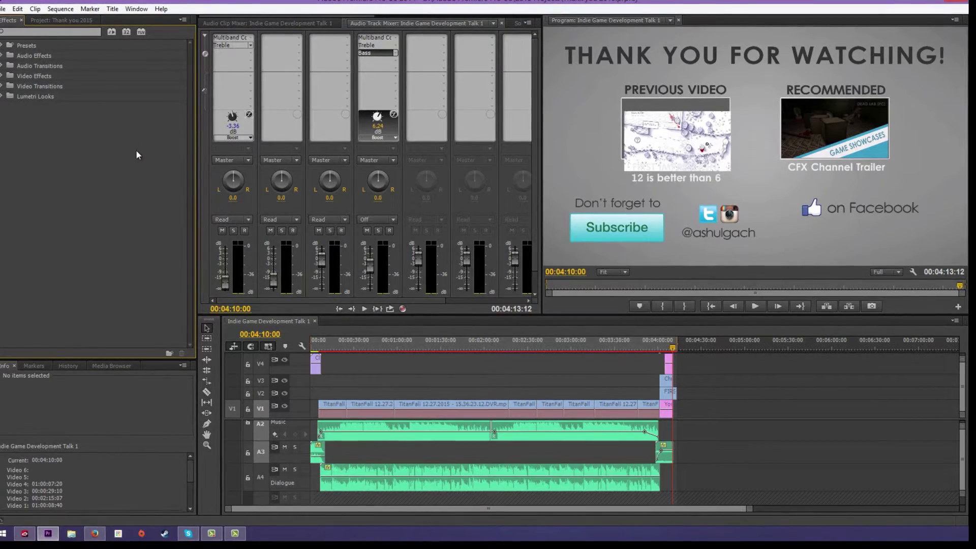
# Try to delete the empty gap on V4 between the intro clip and the outro title
pyautogui.click(489, 365)
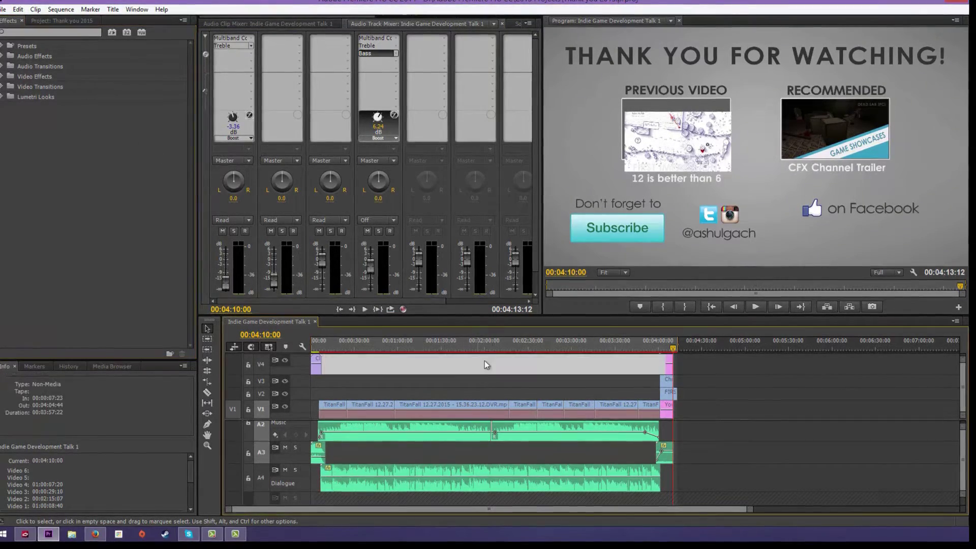
pyautogui.press('Delete')
pyautogui.scroll(-2, 639, 375)
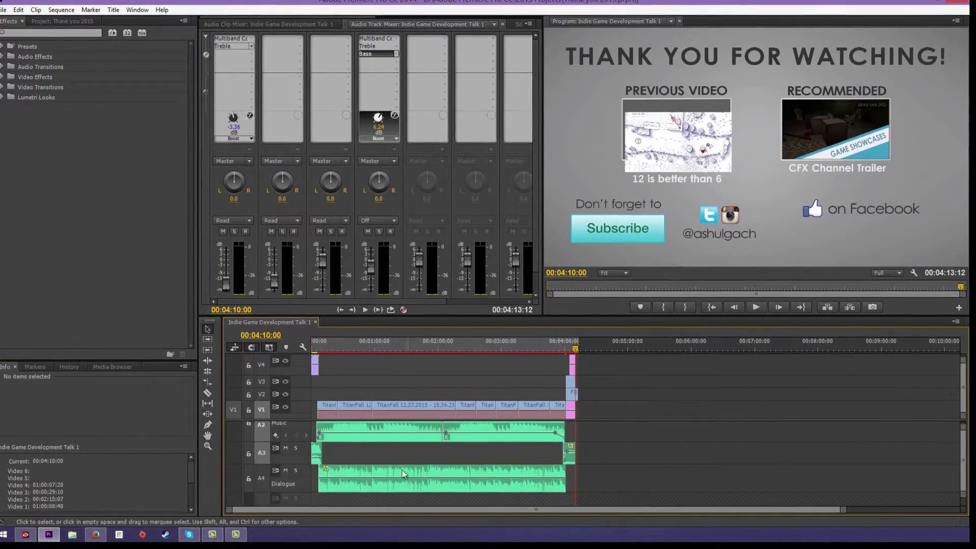
pyautogui.press('=')
pyautogui.press('=')
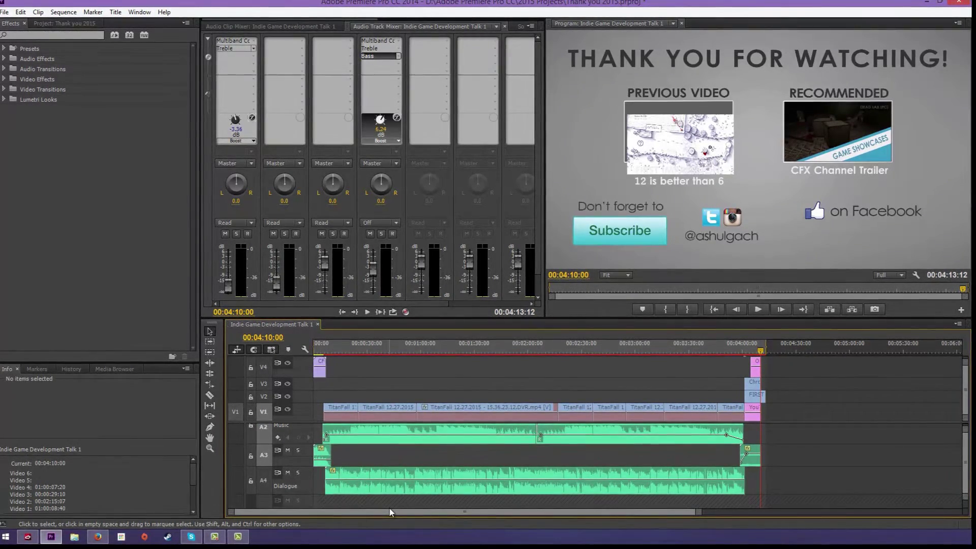
pyautogui.click(21, 12)
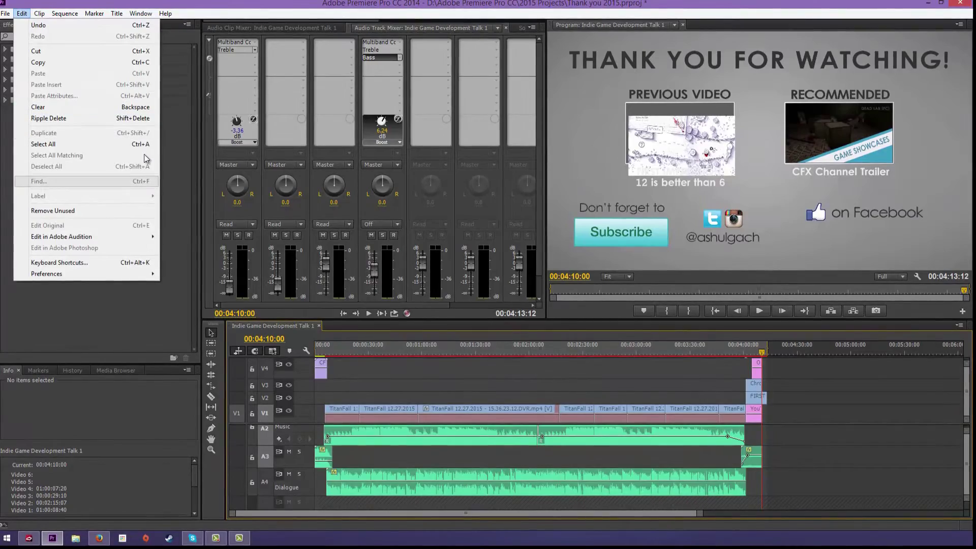
pyautogui.click(20, 14)
pyautogui.click(20, 15)
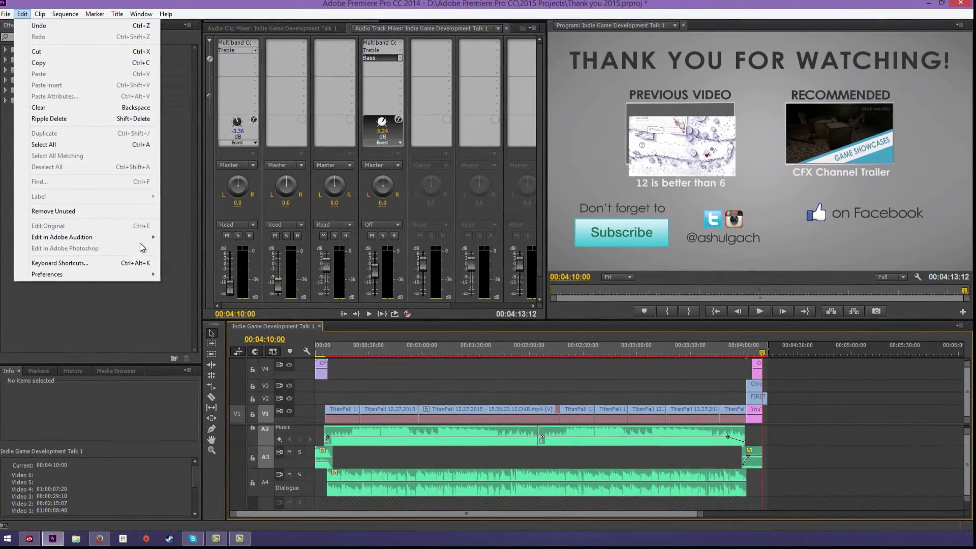
pyautogui.click(369, 389)
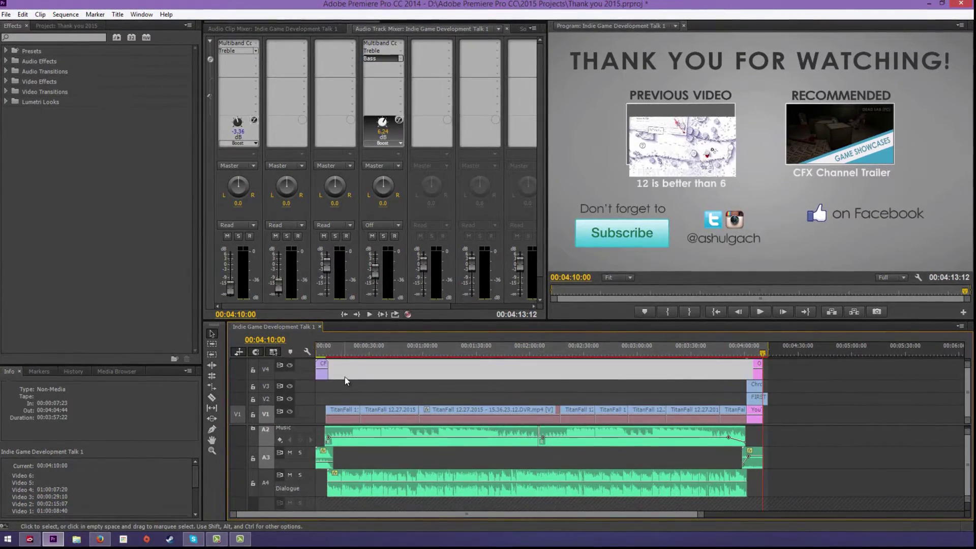
# Try rolling the cut between the first two TitanFall clips on V1 with the Rolling Edit tool
pyautogui.press('Delete')
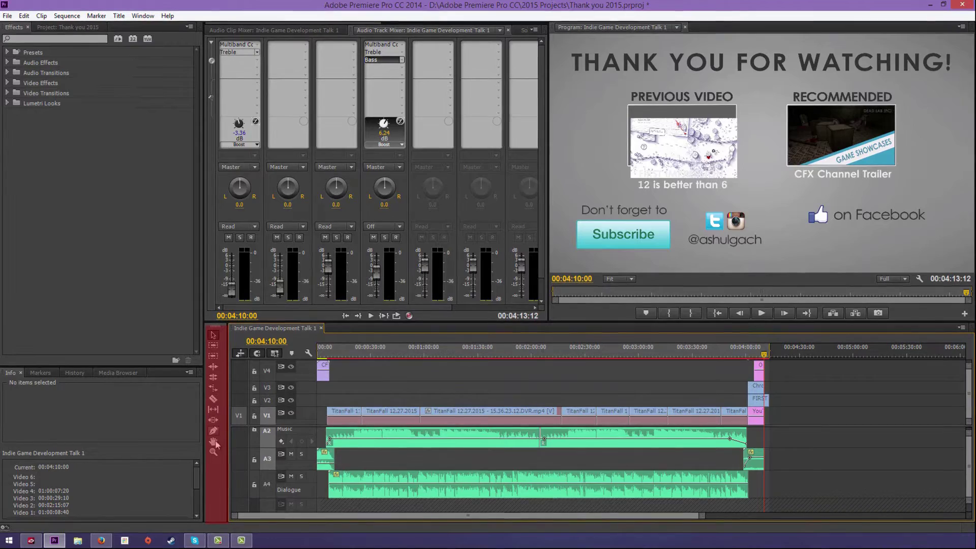
pyautogui.click(214, 378)
pyautogui.moveTo(362, 416)
pyautogui.mouseDown()
pyautogui.moveTo(351, 418)
pyautogui.moveTo(362, 413)
pyautogui.mouseUp()
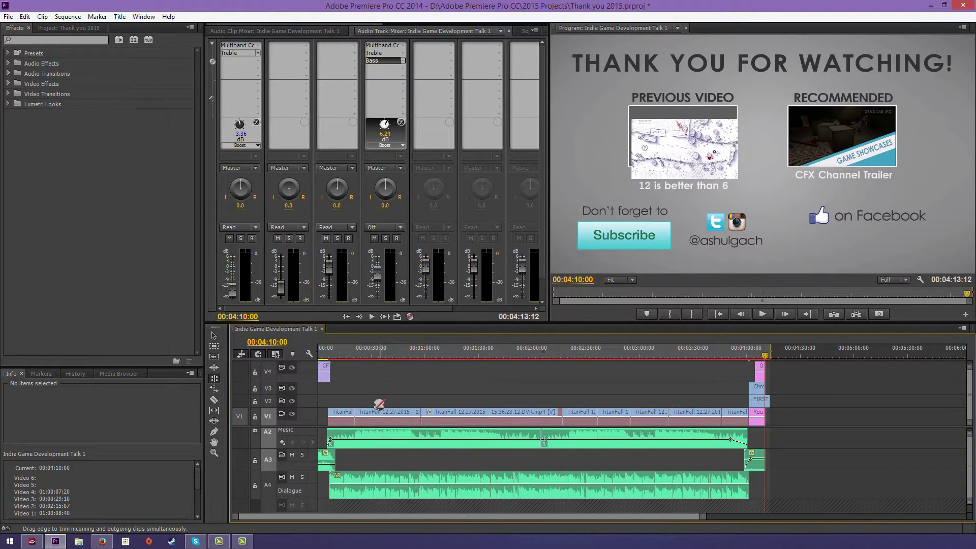
pyautogui.press('v')
# Trim the end of the first TitanFall clip on V1 back to 00:00:21:30, leaving a gap before the second clip
pyautogui.scroll(4, 355, 407)
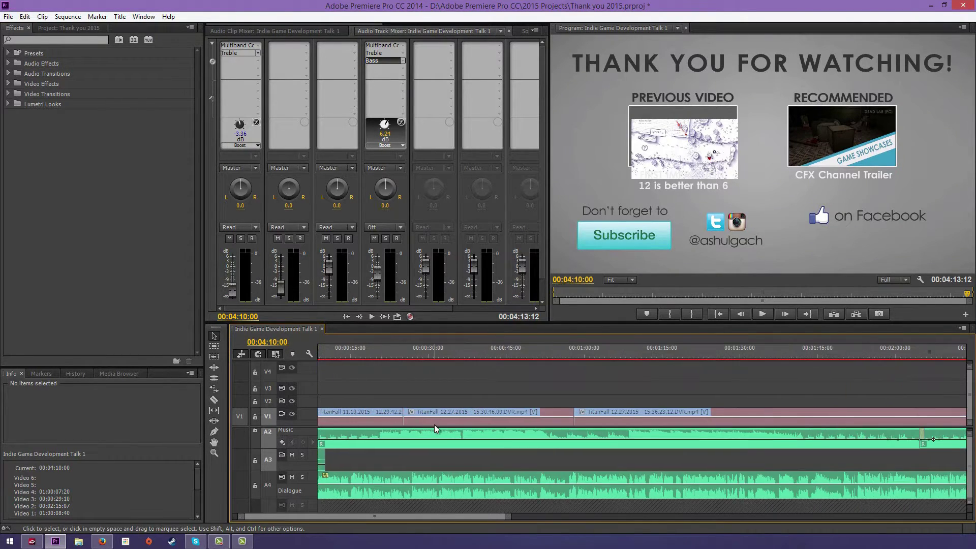
pyautogui.scroll(1, 435, 428)
pyautogui.moveTo(417, 418); pyautogui.dragTo(395, 416)
pyautogui.click(398, 392)
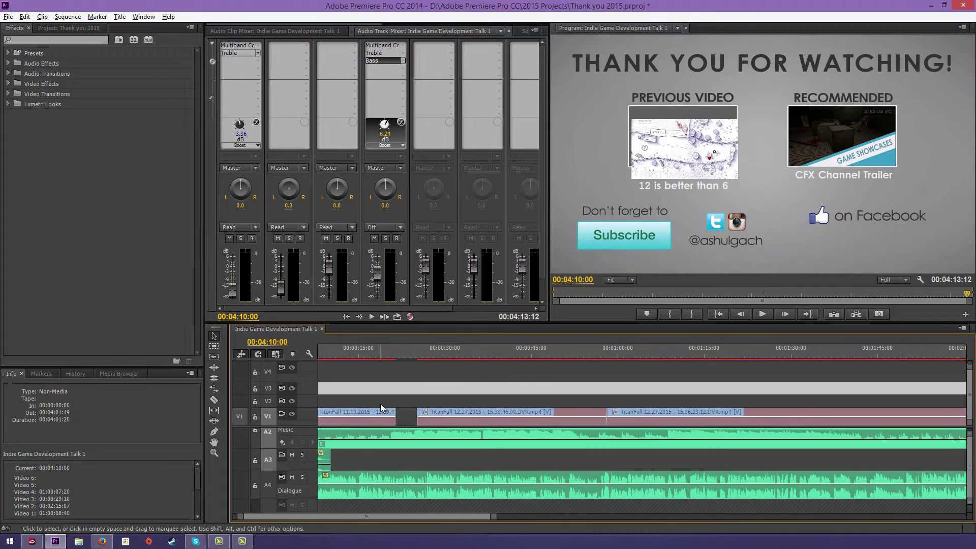
# Try to ripple delete the gap between the first two TitanFall clips on V1
pyautogui.moveTo(391, 352); pyautogui.dragTo(405, 370)
pyautogui.rightClick(402, 417)
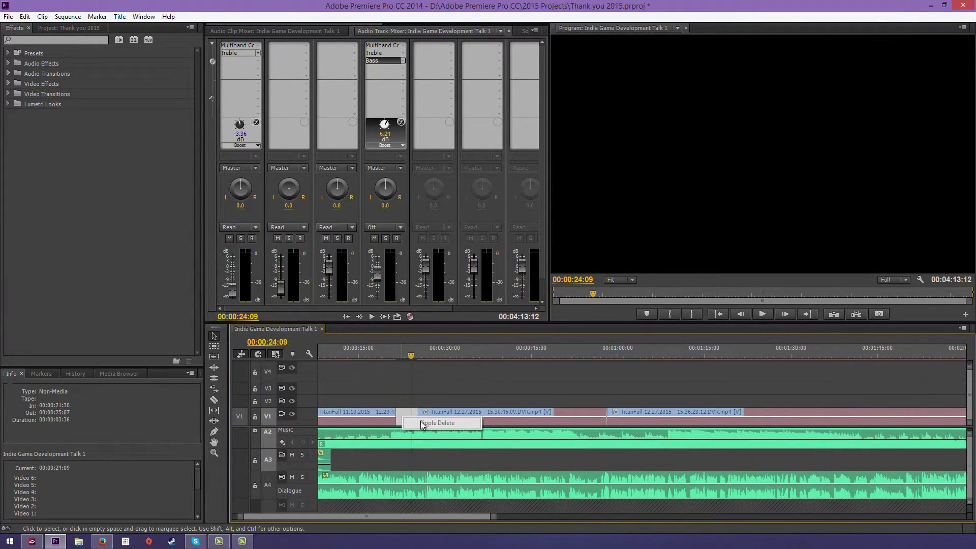
pyautogui.click(412, 404)
pyautogui.rightClick(407, 419)
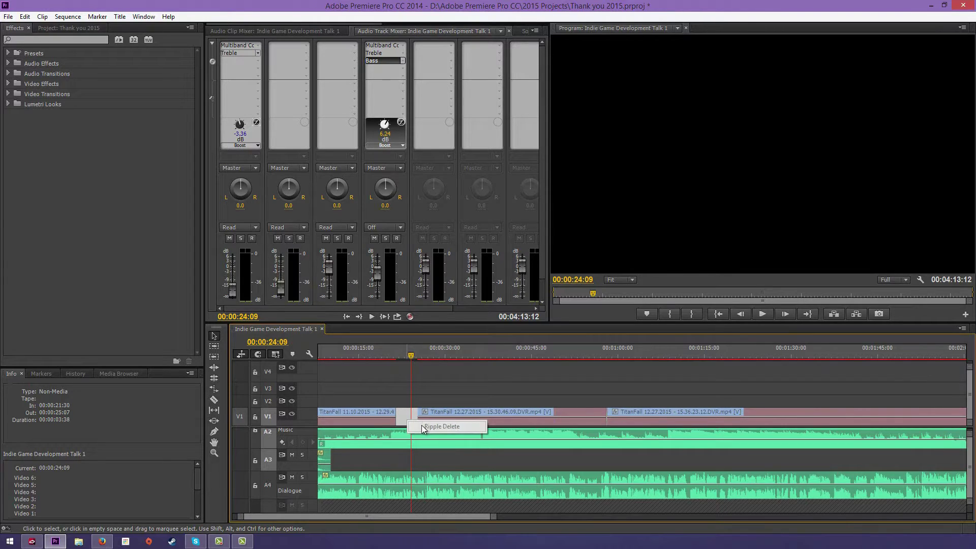
pyautogui.click(399, 419)
pyautogui.click(402, 421)
# Cut the A2 and A4 audio with the Razor tool at both edges of the V1 gap
pyautogui.press('c')
pyautogui.click(397, 438)
pyautogui.click(396, 478)
pyautogui.click(417, 482)
pyautogui.click(417, 441)
# Delete the cut audio pieces under the V1 gap and ripple delete the gap
pyautogui.press('v')
pyautogui.moveTo(402, 402); pyautogui.dragTo(409, 486)
pyautogui.press('Delete')
pyautogui.rightClick(401, 413)
pyautogui.click(435, 420)
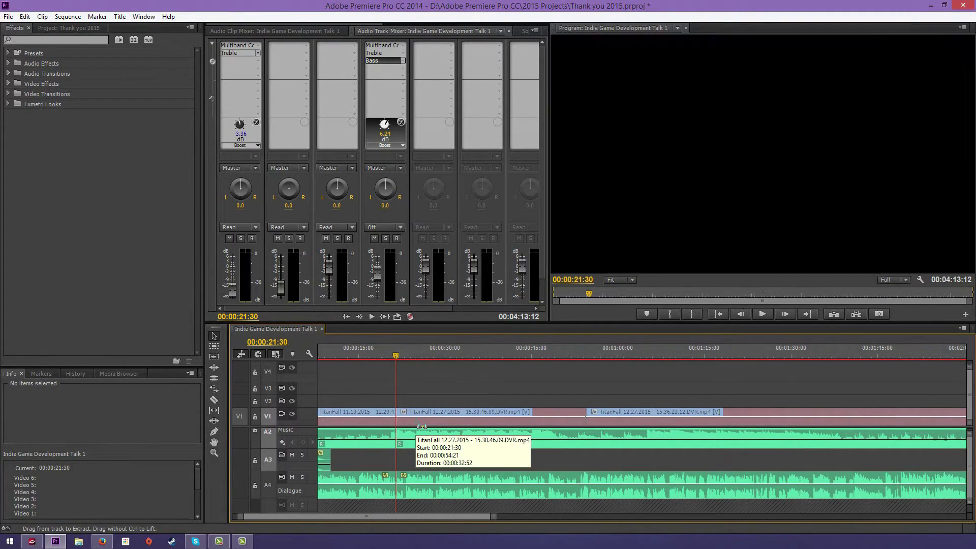
# Undo the ripple delete, the audio cuts and the trim of the first TitanFall clip
pyautogui.moveTo(421, 425); pyautogui.dragTo(449, 428)
pyautogui.hotkey('ctrl', 'z')
pyautogui.hotkey('ctrl', 'z')
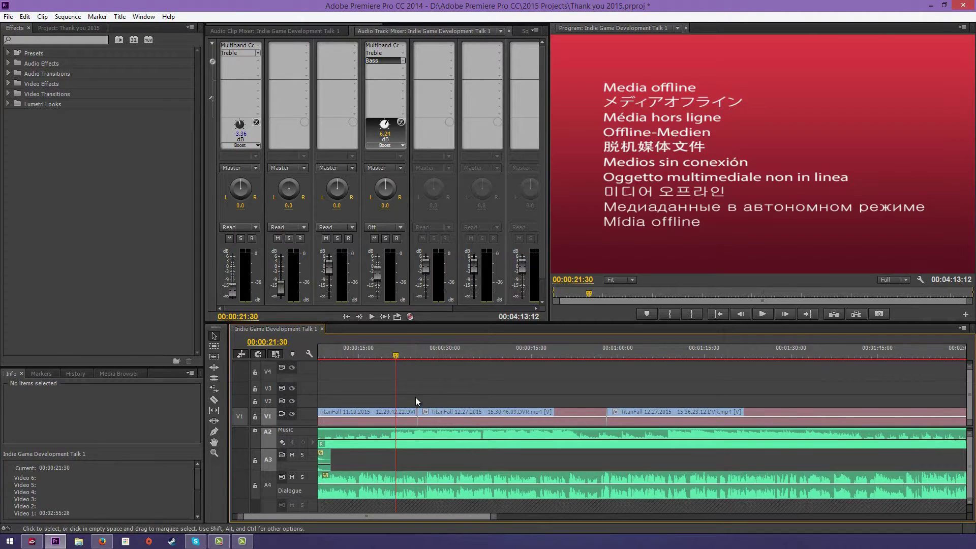
# Select all the clips following the first TitanFall clip across the video and audio tracks, and try shifting them earlier
pyautogui.scroll(-6, 391, 385)
pyautogui.scroll(-4, 388, 381)
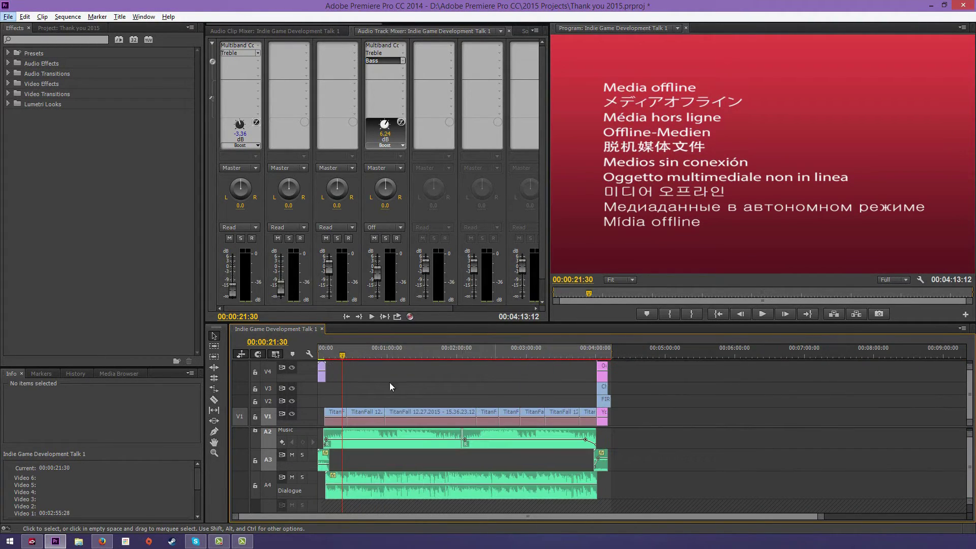
pyautogui.moveTo(351, 383); pyautogui.dragTo(582, 492)
pyautogui.press('=')
pyautogui.press('=')
pyautogui.press('=')
pyautogui.press('=')
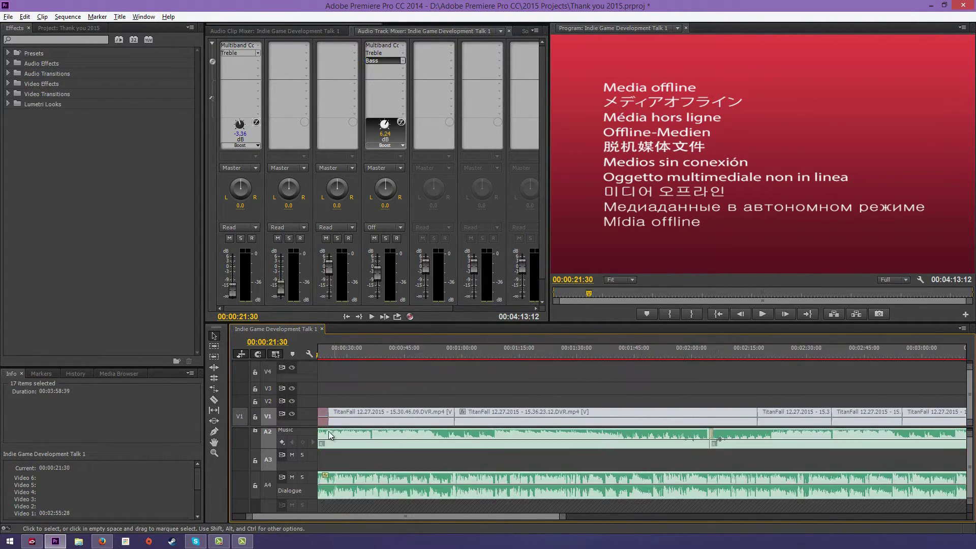
pyautogui.press('=')
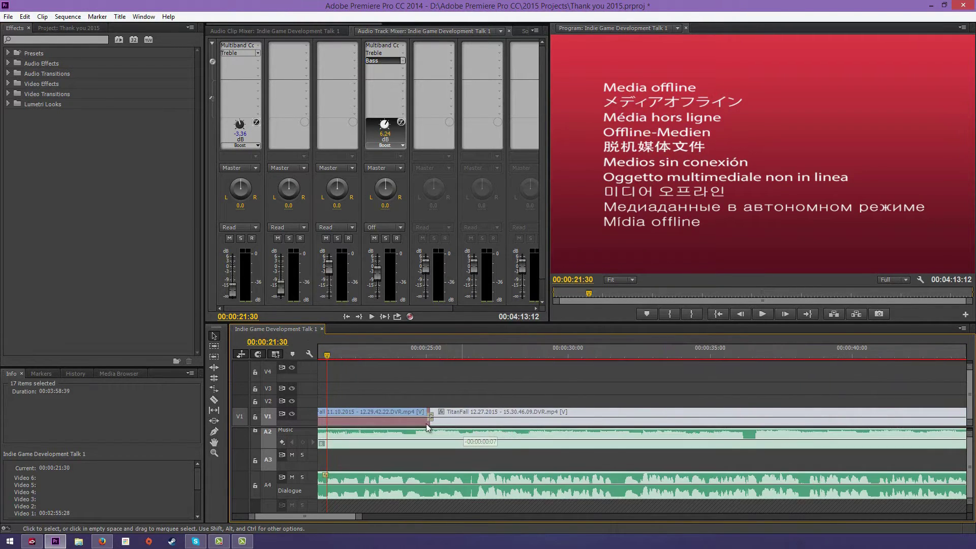
pyautogui.moveTo(413, 425); pyautogui.dragTo(416, 409)
pyautogui.click(519, 400)
# Collapse the audio tracks to minimum height and fit the whole sequence with tracks A1 to A4 in view
pyautogui.scroll(-1, 535, 390)
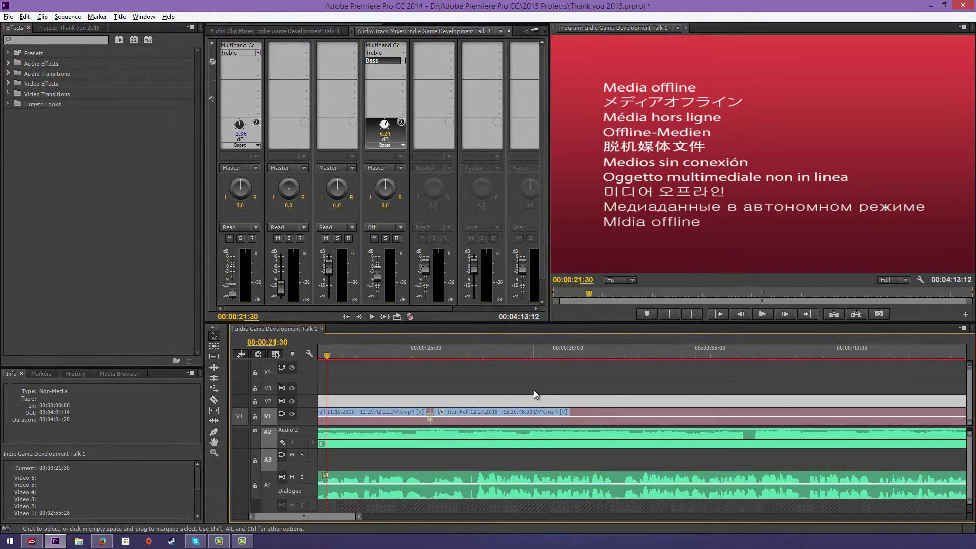
pyautogui.scroll(-3, 535, 390)
pyautogui.click(544, 404)
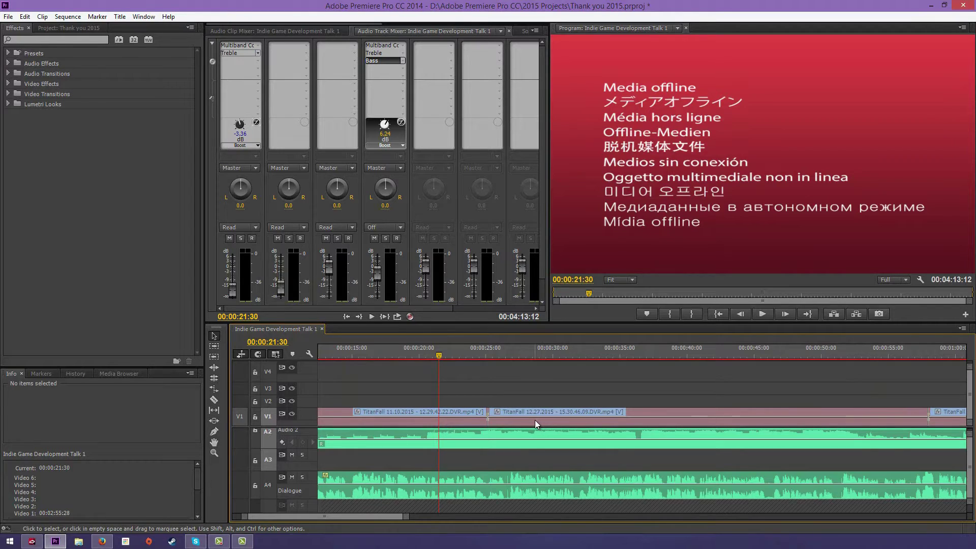
pyautogui.scroll(-4, 526, 420)
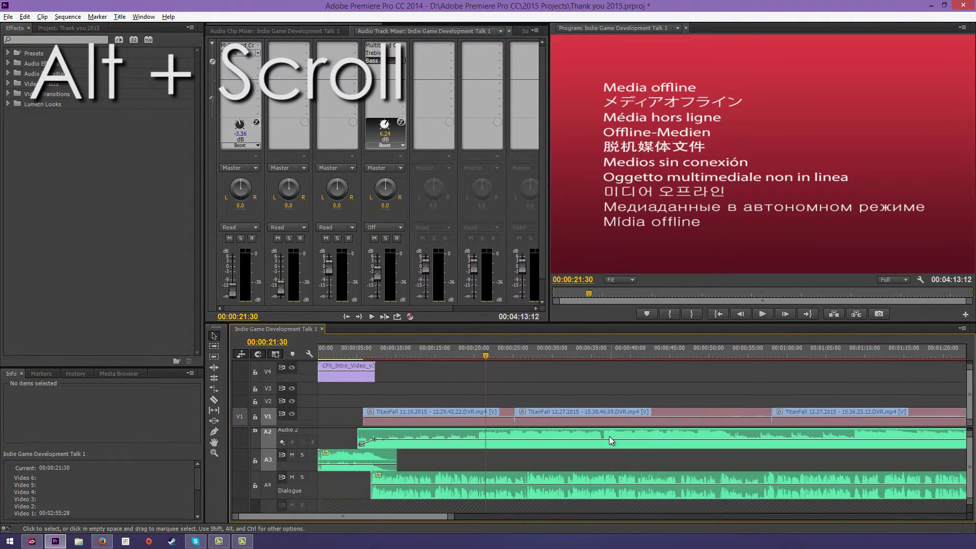
pyautogui.scroll(-3, 608, 436)
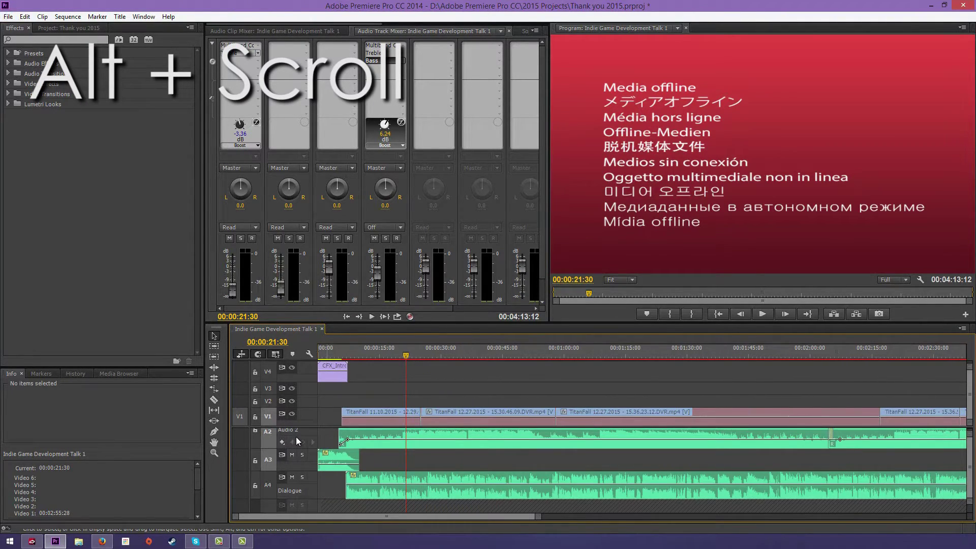
pyautogui.scroll(-4, 294, 437)
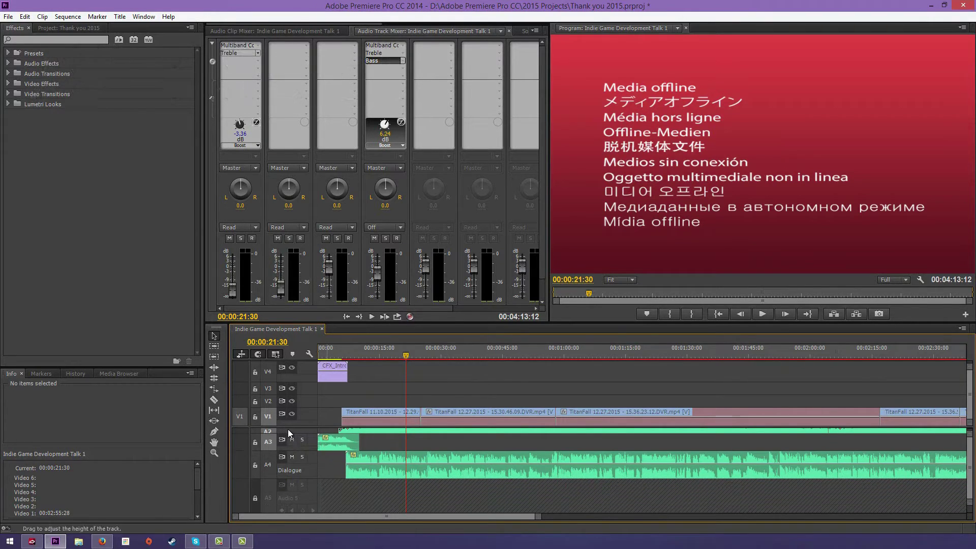
pyautogui.scroll(4, 288, 429)
pyautogui.scroll(-4, 300, 460)
pyautogui.scroll(-3, 294, 439)
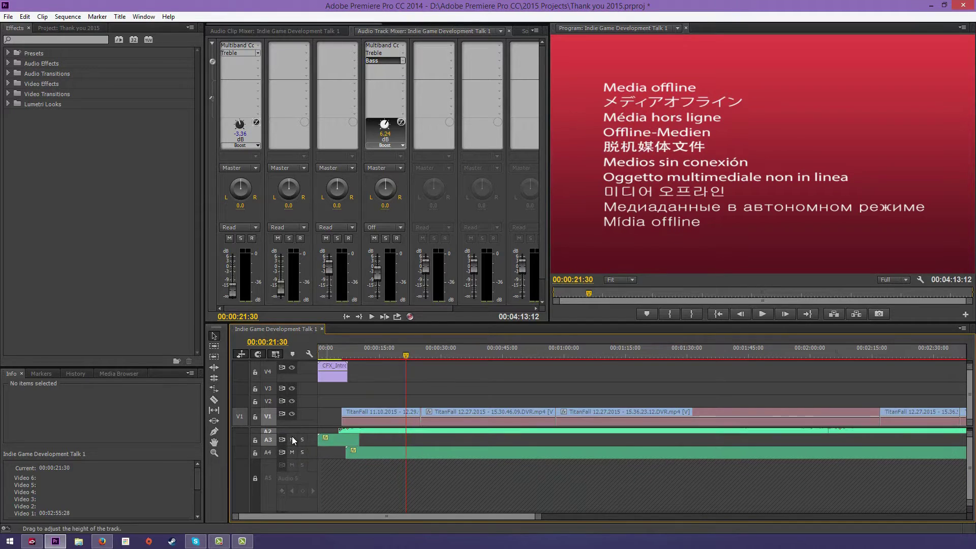
pyautogui.moveTo(968, 446); pyautogui.dragTo(969, 435)
pyautogui.scroll(-2, 623, 470)
pyautogui.scroll(-4, 286, 435)
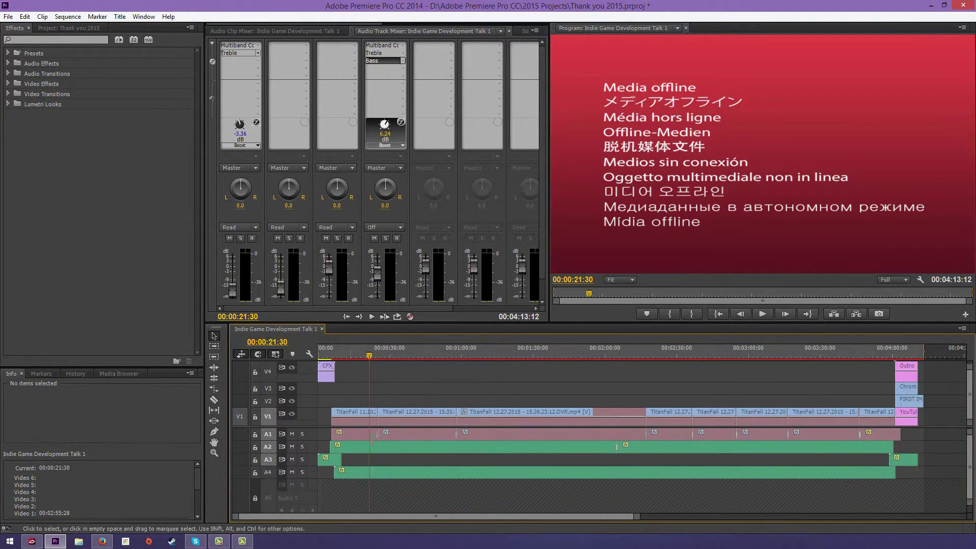
pyautogui.scroll(-4, 383, 443)
# Move the playhead into the intro and select the intro audio and the outro audio on A3 in turn
pyautogui.moveTo(338, 361); pyautogui.dragTo(321, 355)
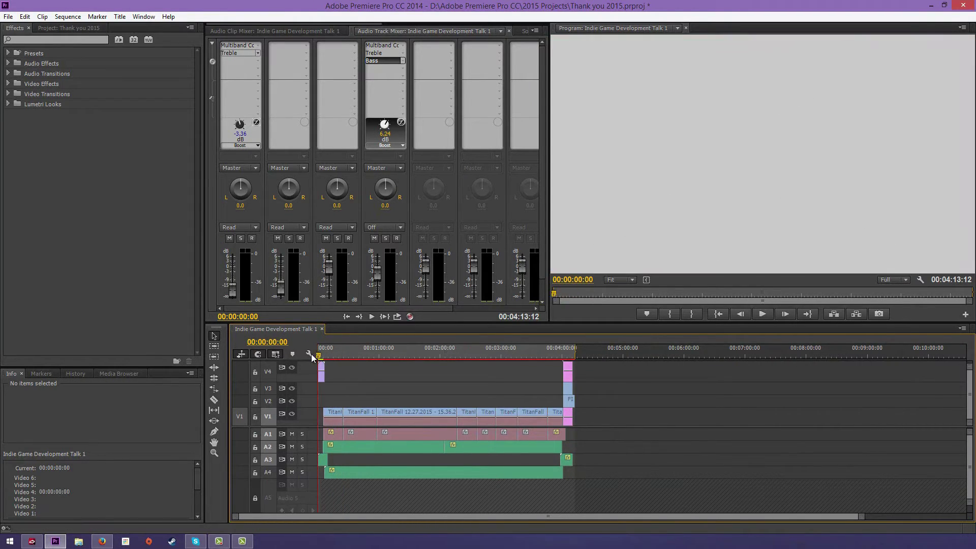
pyautogui.click(322, 459)
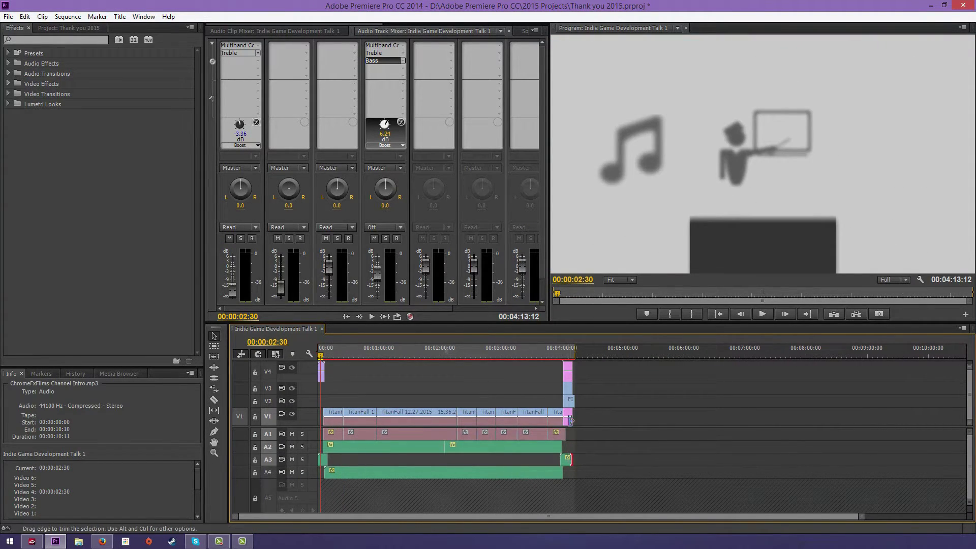
pyautogui.click(567, 459)
# Rename audio track A3 as SFX and collapse the track again
pyautogui.doubleClick(267, 459)
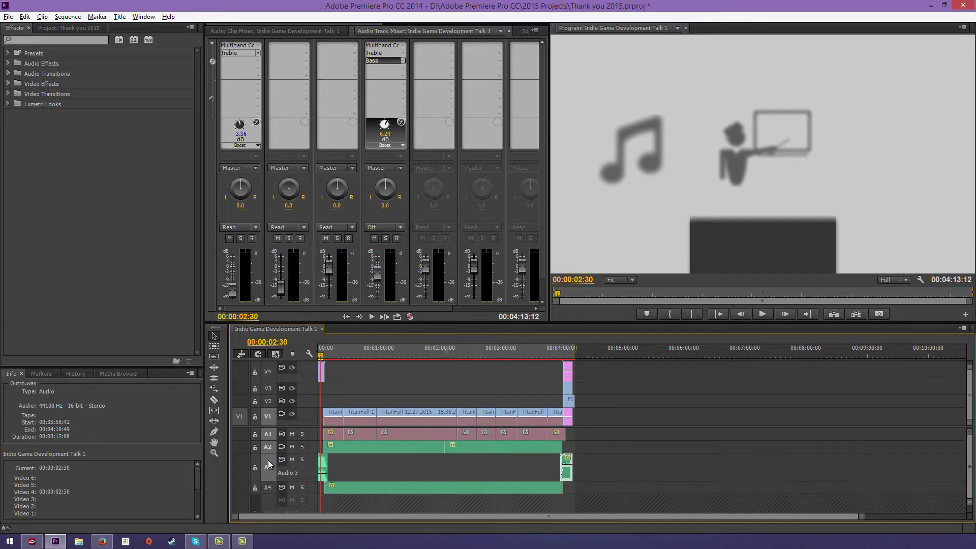
pyautogui.rightClick(291, 475)
pyautogui.click(320, 377)
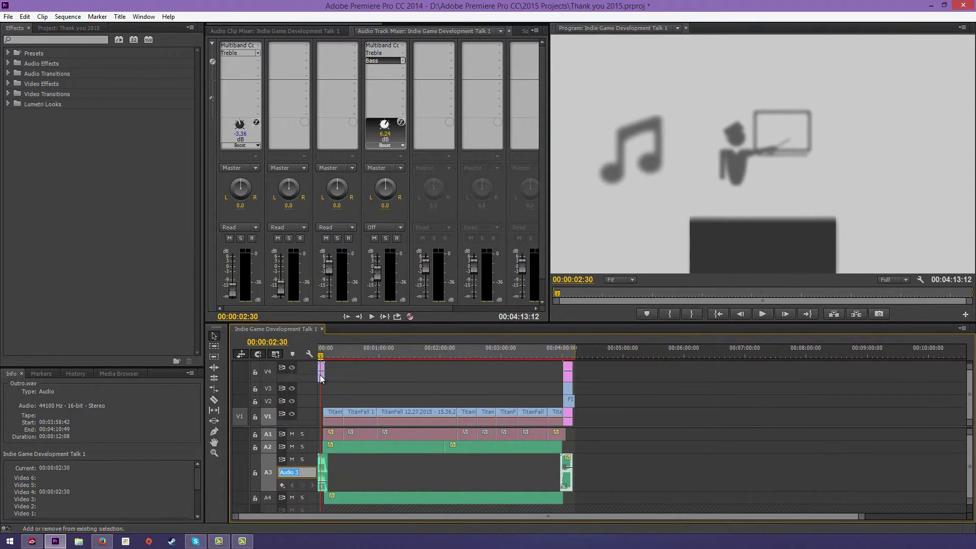
pyautogui.write('SFX')
pyautogui.press('Return')
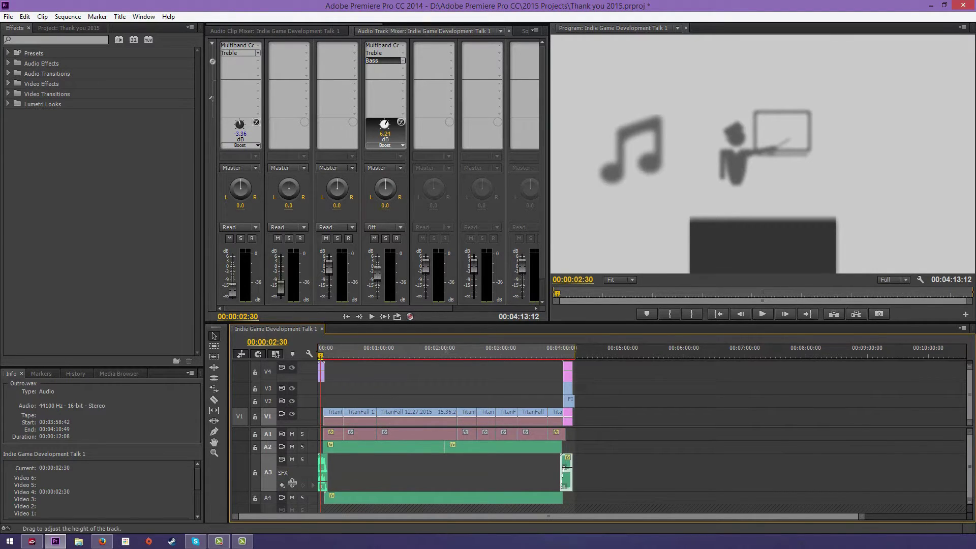
pyautogui.doubleClick(267, 463)
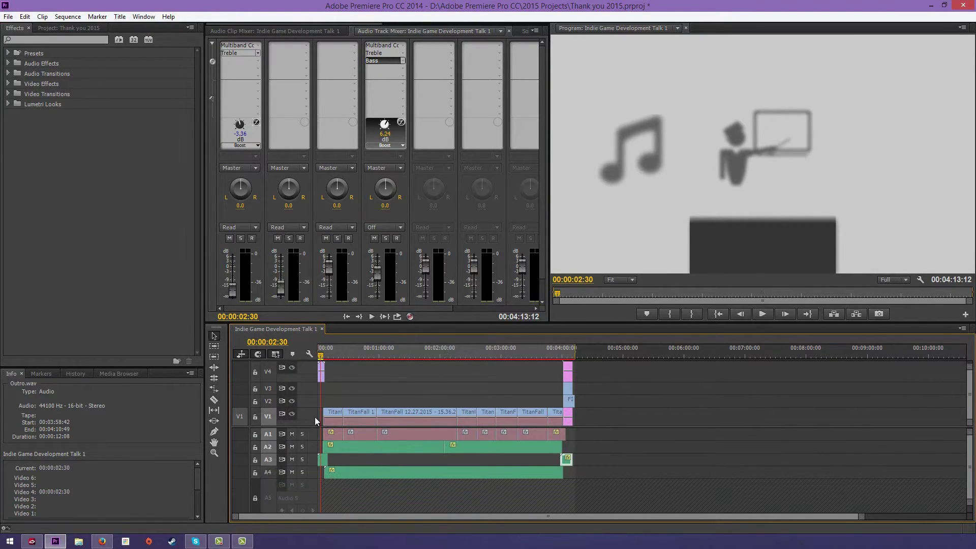
# Activate the Rolling Edit tool and move the playhead to the cut between the first two TitanFall clips at 00:00:25:08
pyautogui.scroll(4, 331, 412)
pyautogui.moveTo(382, 516); pyautogui.dragTo(369, 516)
pyautogui.press('-')
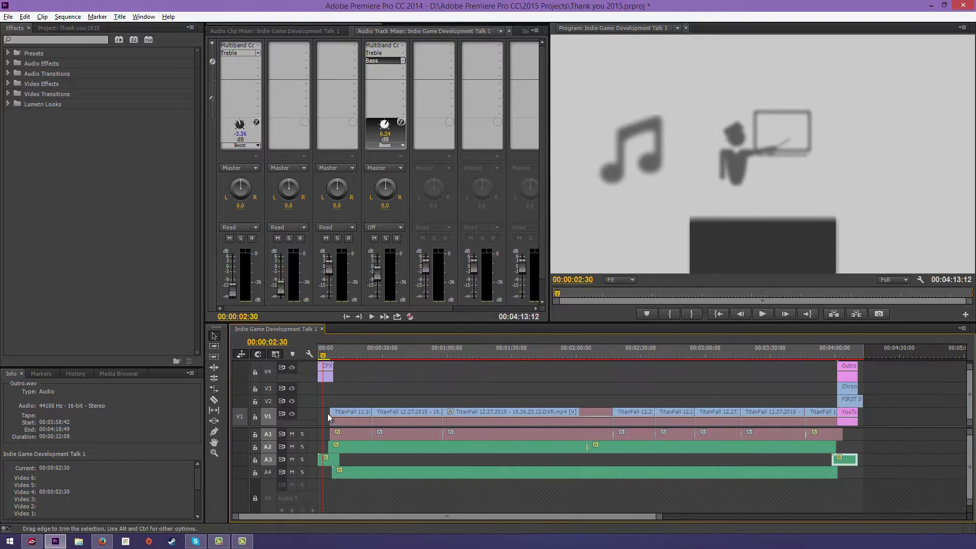
pyautogui.click(337, 388)
pyautogui.click(214, 378)
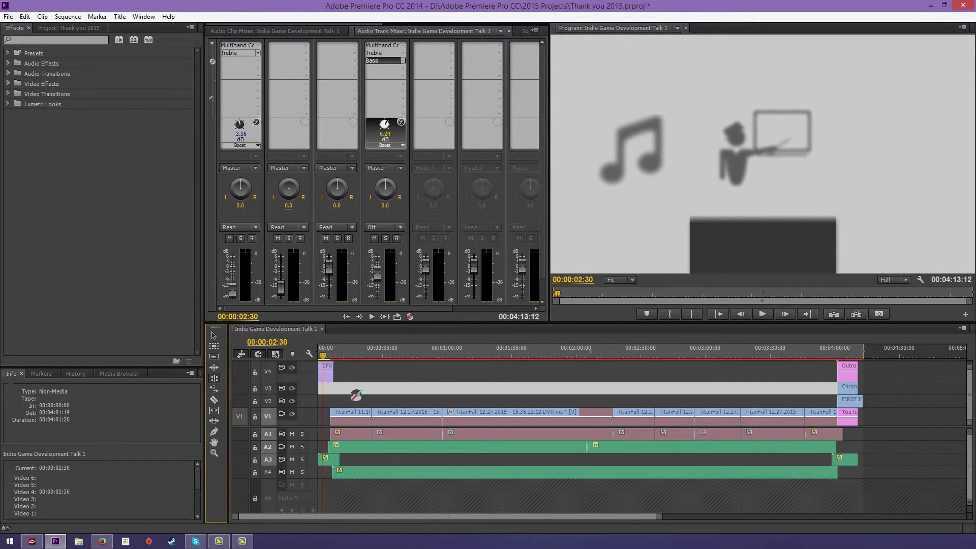
pyautogui.scroll(5, 373, 410)
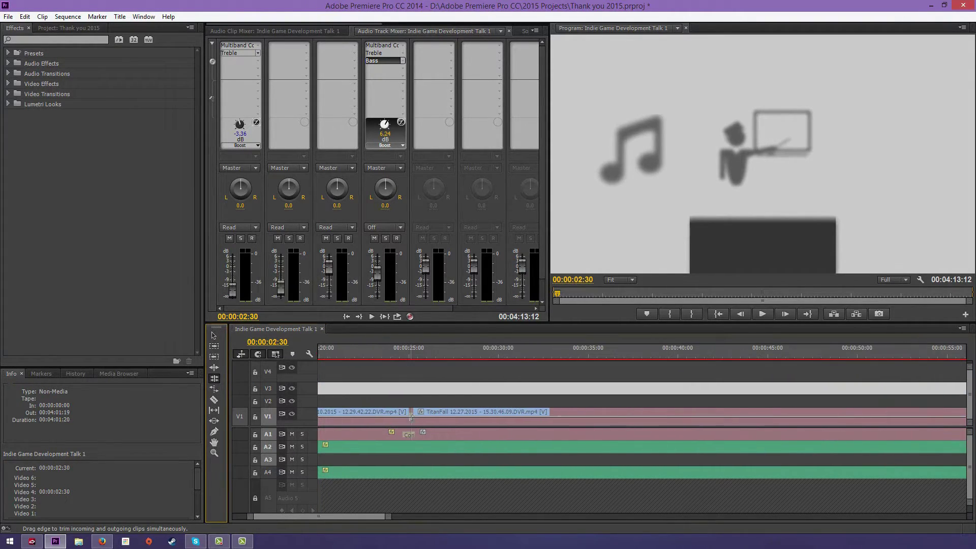
pyautogui.click(410, 417)
pyautogui.click(409, 400)
pyautogui.scroll(2, 407, 405)
pyautogui.scroll(2, 407, 405)
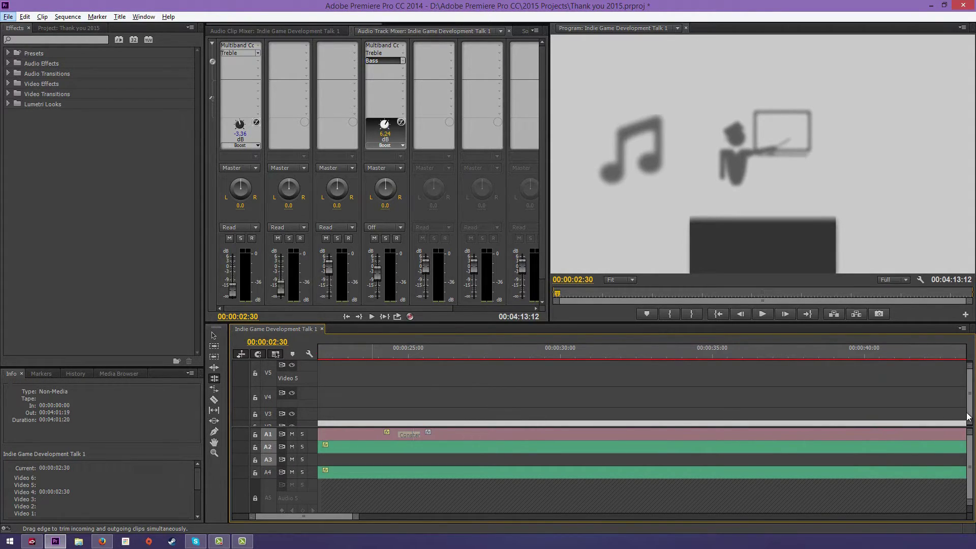
pyautogui.scroll(2, 967, 417)
pyautogui.press('Down')
pyautogui.click(426, 411)
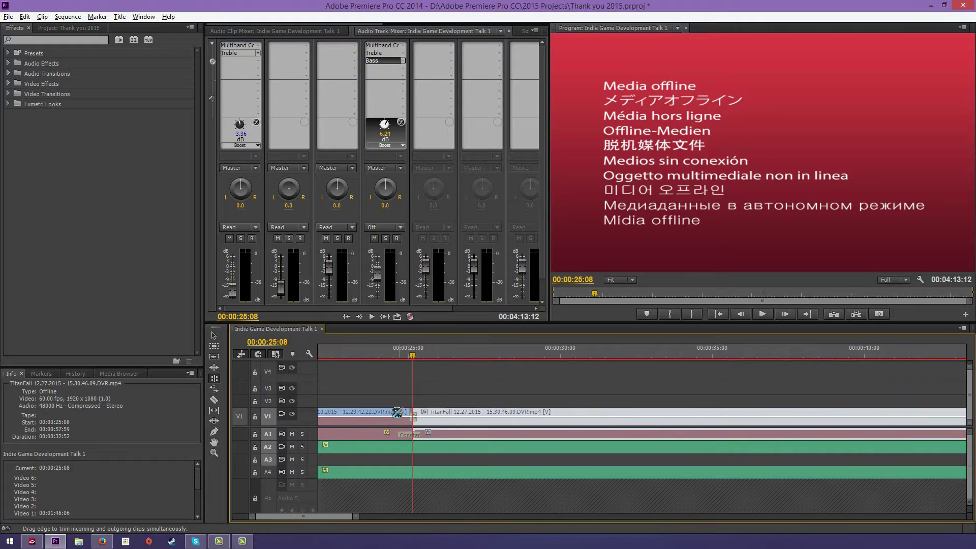
# Delete the Cross Dissolve transition between the first two TitanFall clips on V1
pyautogui.scroll(3, 399, 414)
pyautogui.click(214, 336)
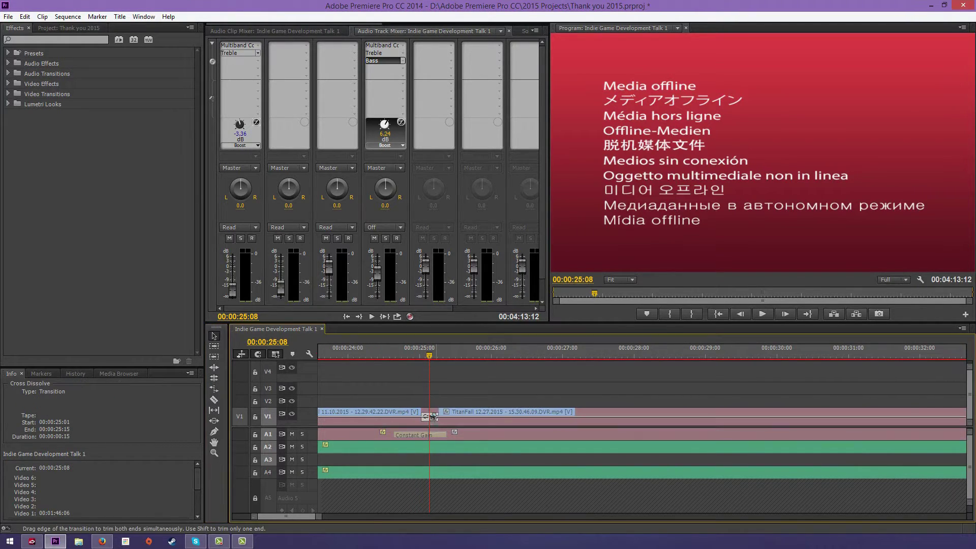
pyautogui.press('Delete')
pyautogui.hotkey('ctrl', 'z')
pyautogui.scroll(1, 432, 414)
pyautogui.click(434, 417)
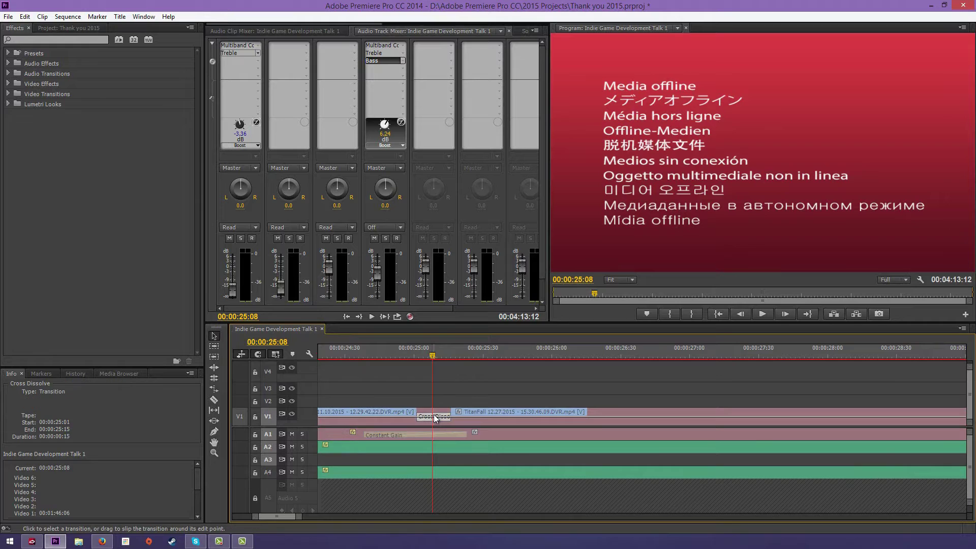
pyautogui.press('Delete')
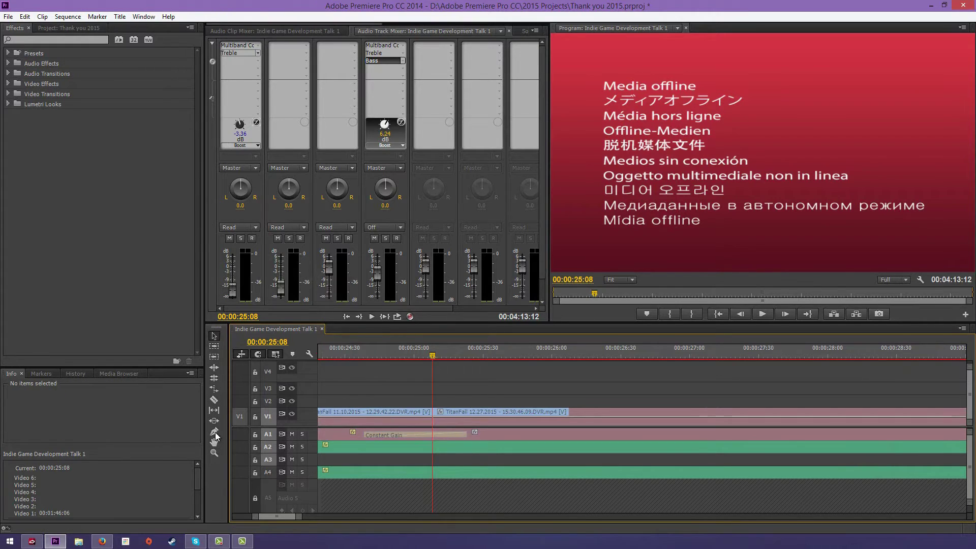
# Roll the cut between the first two TitanFall clips slightly later and back to the playhead, leaving nothing selected
pyautogui.click(213, 378)
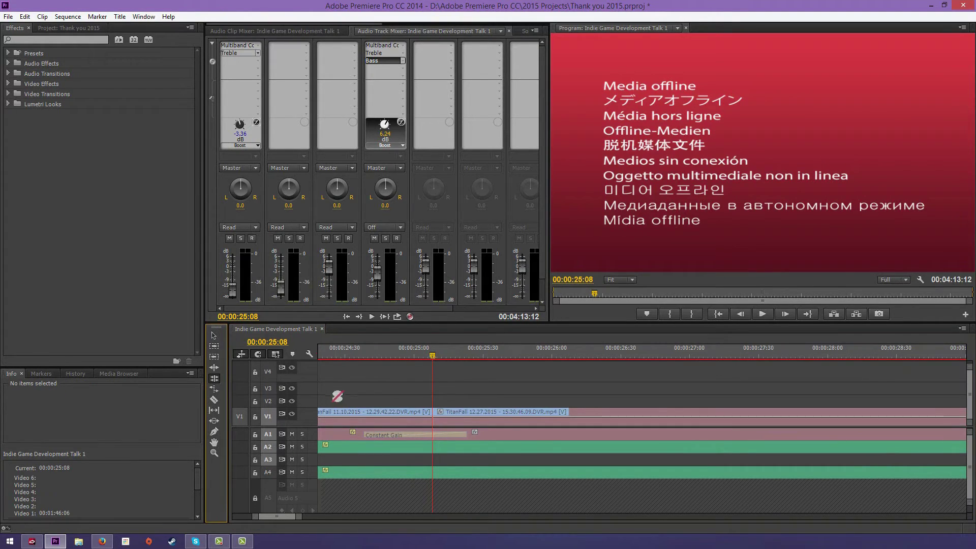
pyautogui.moveTo(432, 425)
pyautogui.mouseDown()
pyautogui.moveTo(409, 426)
pyautogui.moveTo(443, 428)
pyautogui.mouseUp()
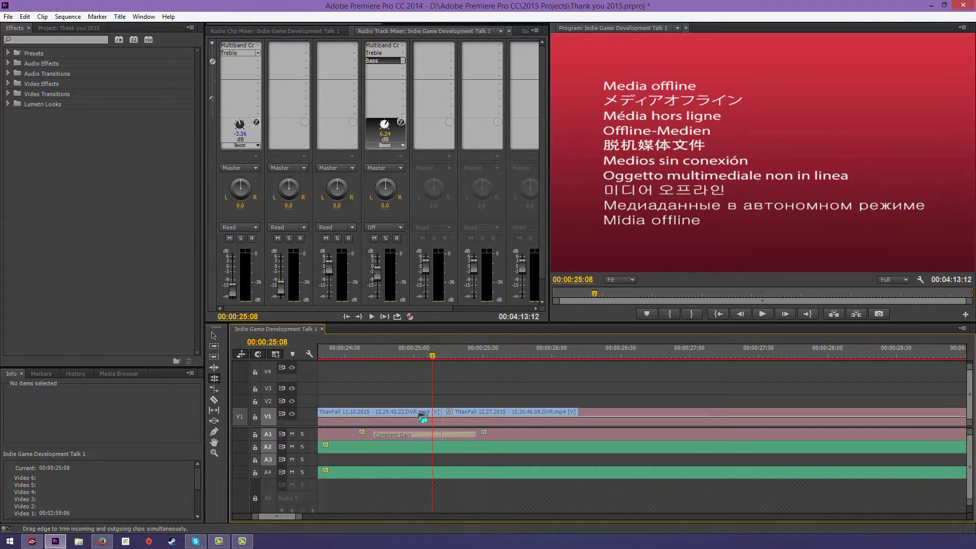
pyautogui.scroll(2, 420, 416)
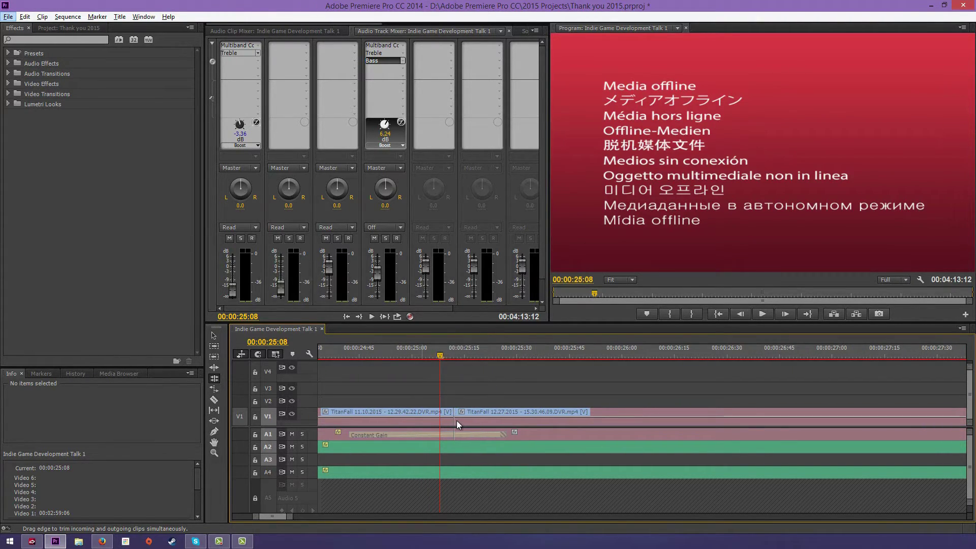
pyautogui.moveTo(456, 420)
pyautogui.mouseDown()
pyautogui.moveTo(456, 433)
pyautogui.moveTo(444, 434)
pyautogui.mouseUp()
pyautogui.scroll(-2, 394, 392)
pyautogui.press('v')
pyautogui.click(364, 388)
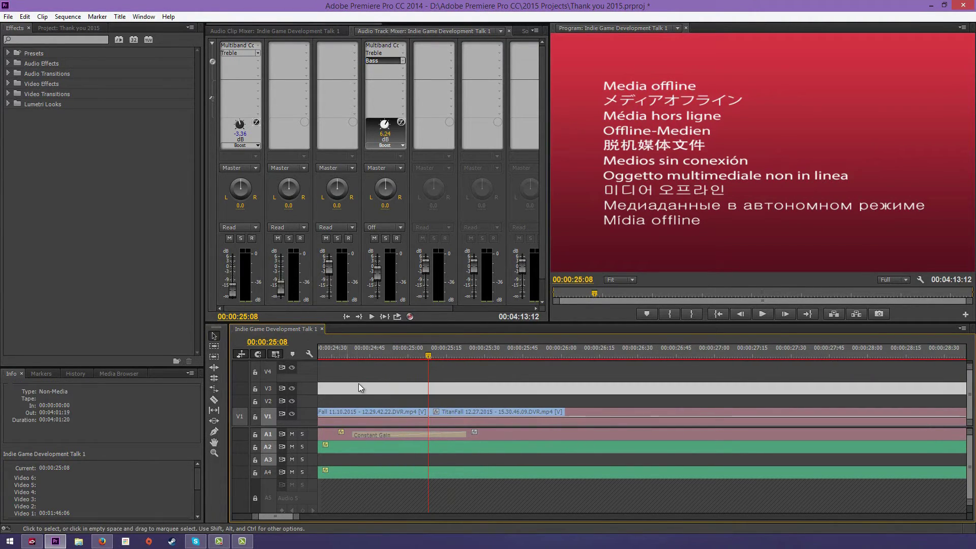
pyautogui.press('Delete')
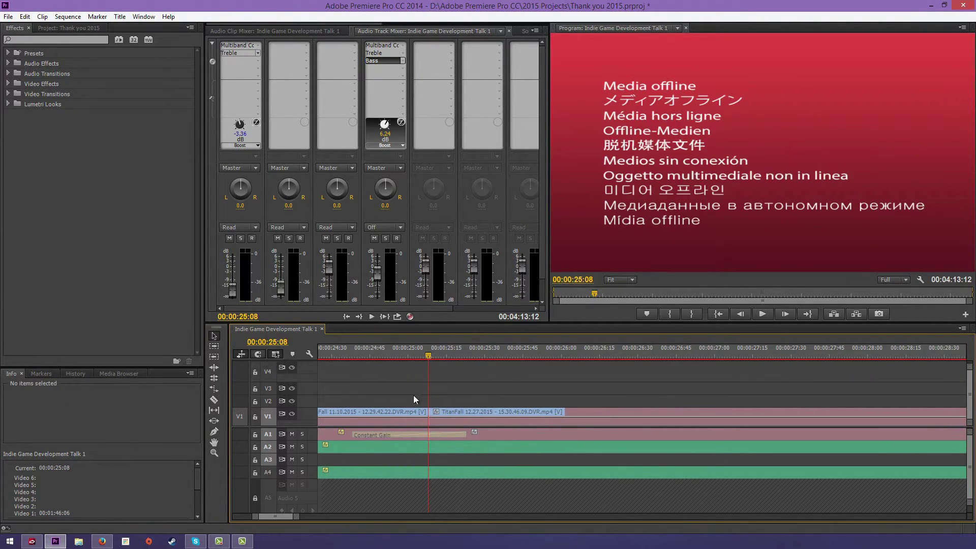
# Select the empty gap on video track V3 and try to delete it
pyautogui.moveTo(430, 420); pyautogui.dragTo(431, 425)
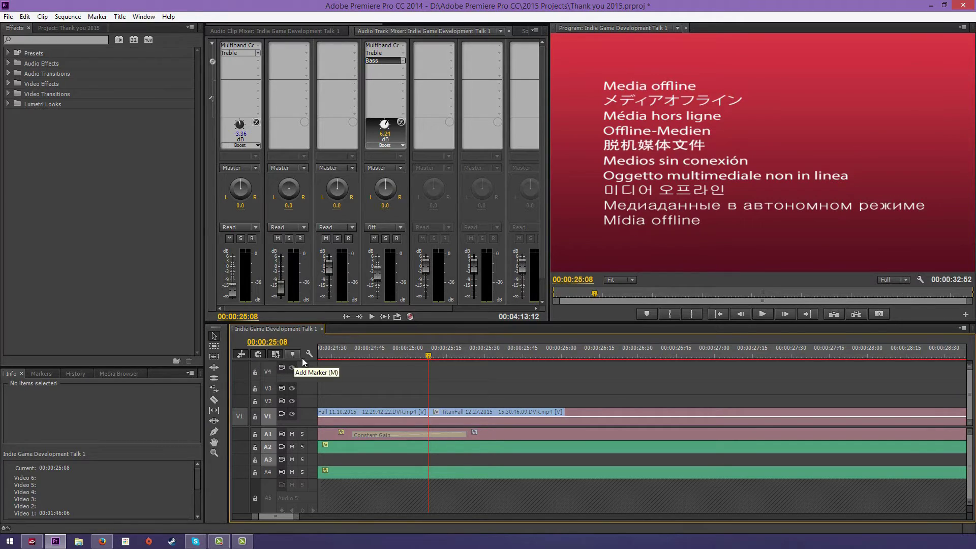
pyautogui.click(371, 387)
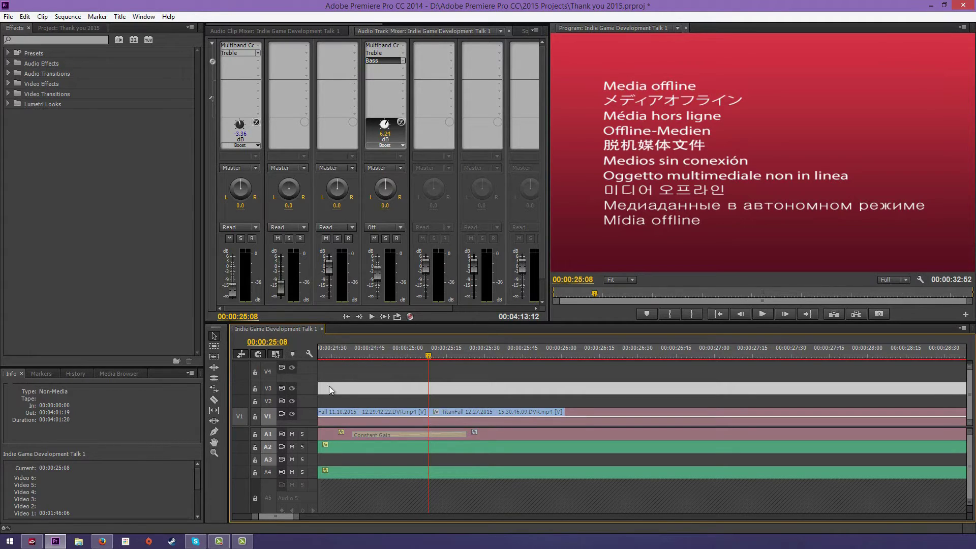
pyautogui.press('Delete')
# Zoom the timeline out to view the whole sequence from the intro to the outro clips
pyautogui.keyDown('alt'); pyautogui.scroll(-5, 357, 396); pyautogui.keyUp('alt')
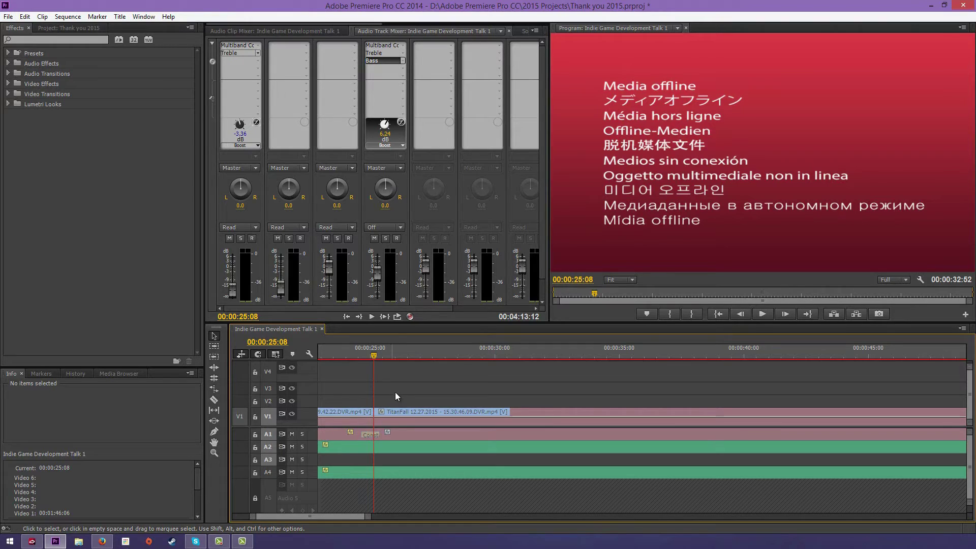
pyautogui.press('-')
pyautogui.scroll(-3, 405, 391)
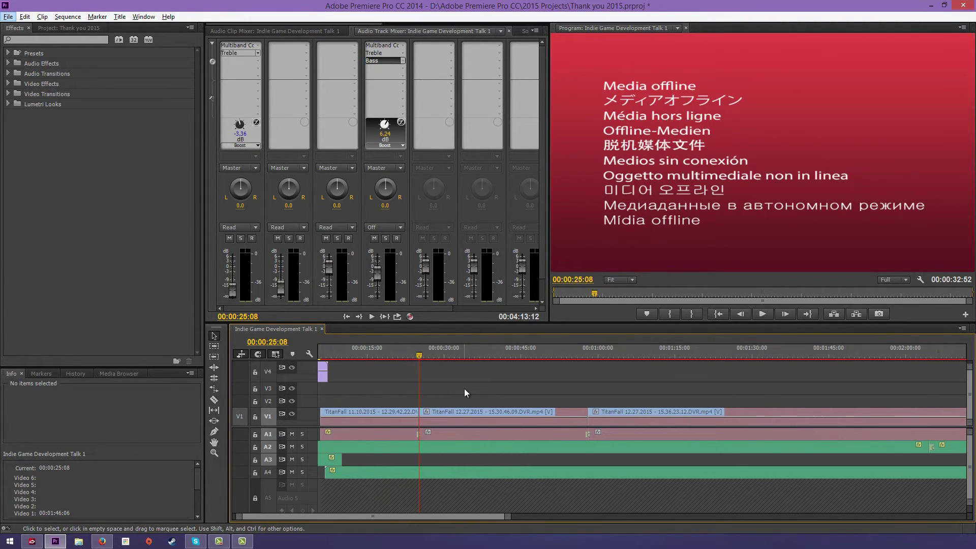
pyautogui.scroll(-2, 466, 389)
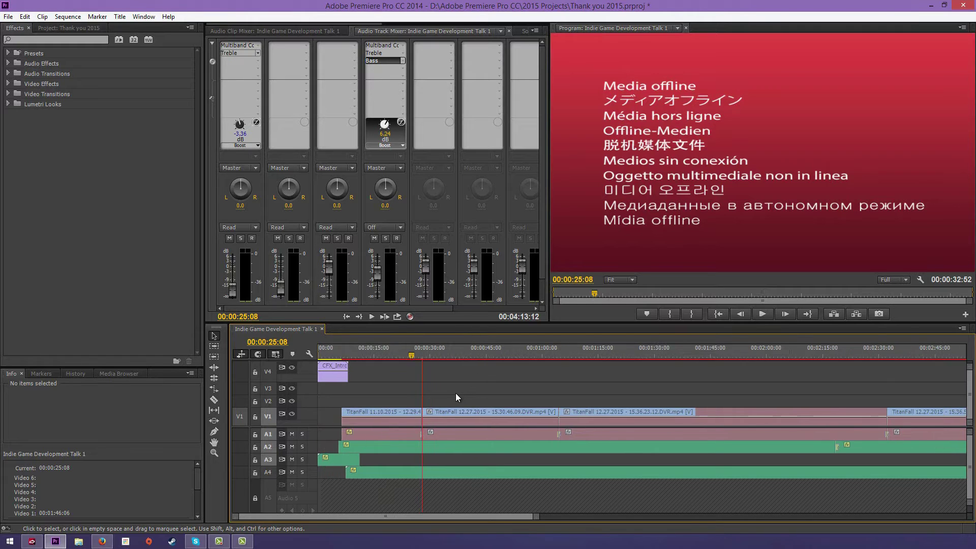
pyautogui.scroll(-3, 447, 395)
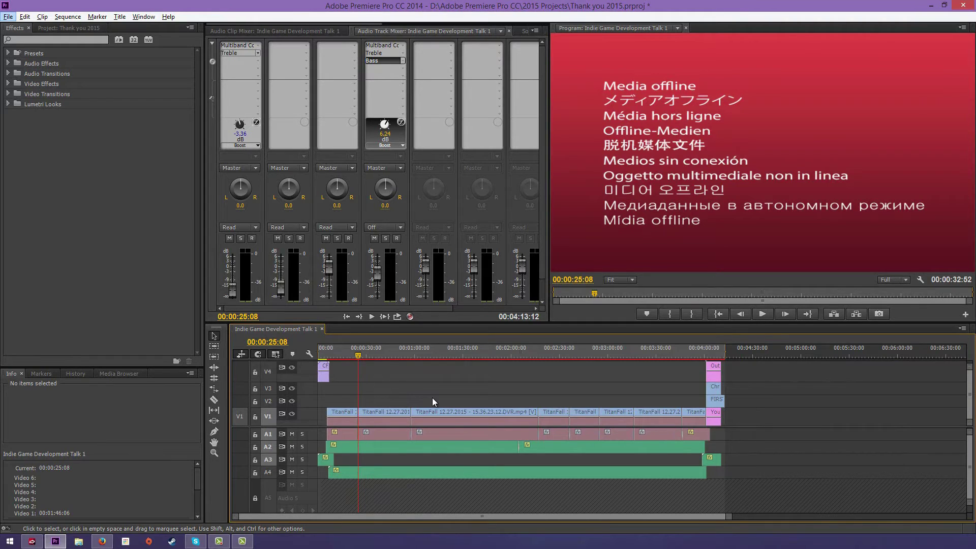
pyautogui.scroll(1, 404, 373)
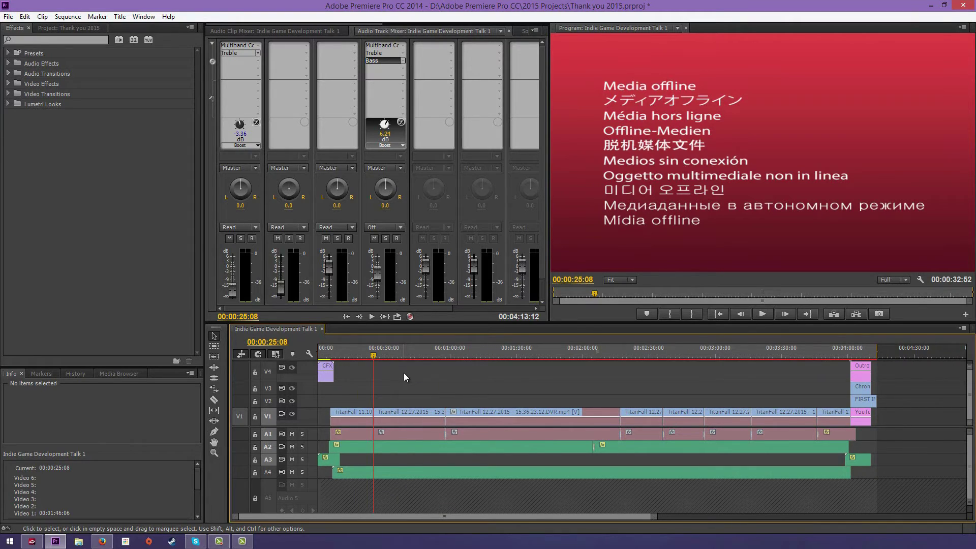